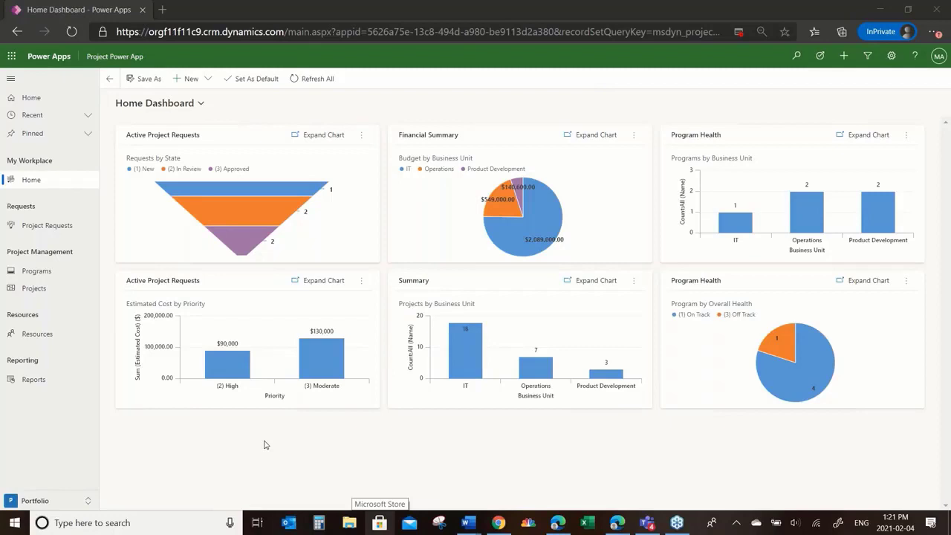
Open the Collaboration Portal project request and review its general information, narrative, prioritization and idea stages
left_click(28, 230)
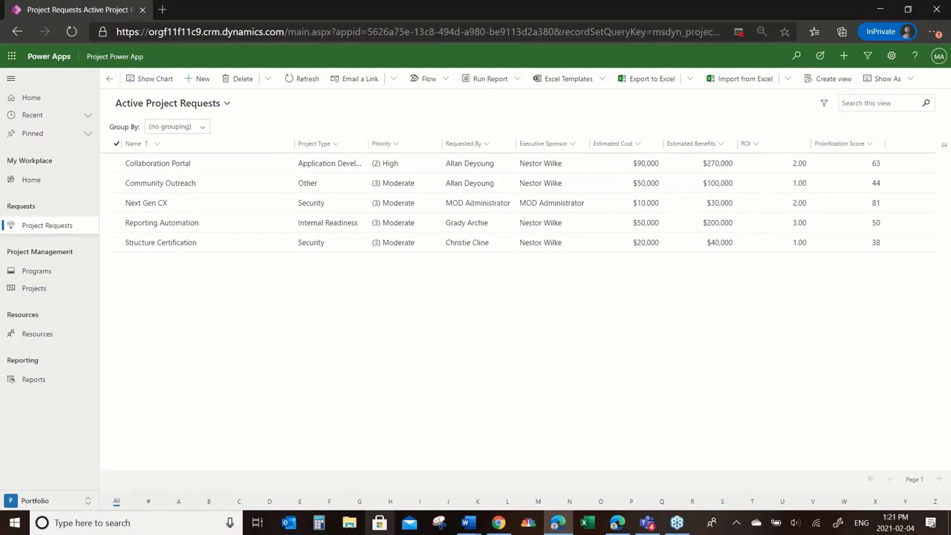
left_click(167, 170)
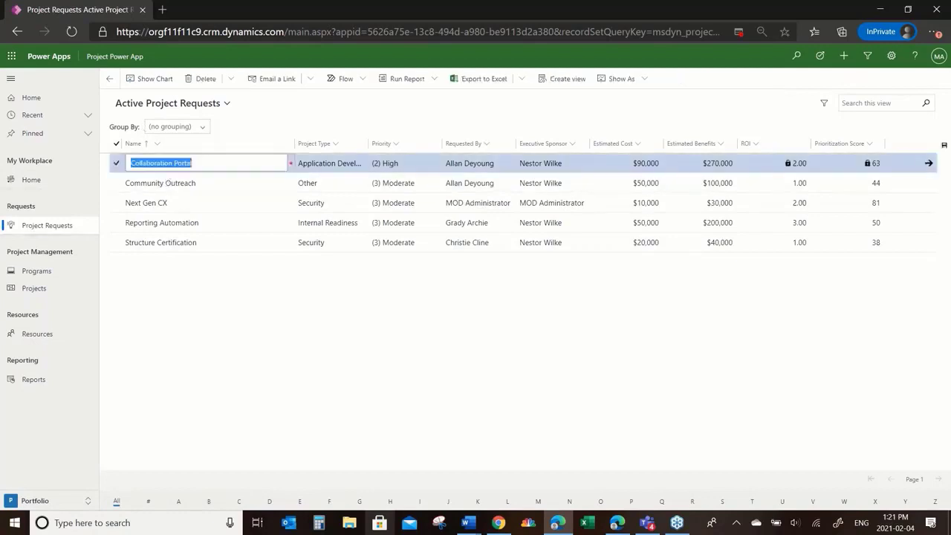
double_click(127, 164)
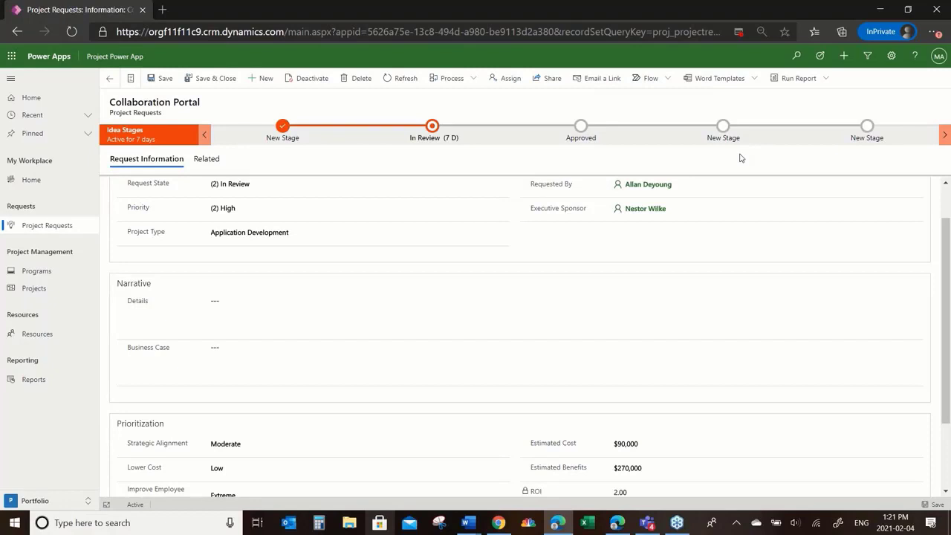
scroll(287, 370, "down", 1)
scroll(290, 361, "up", 2)
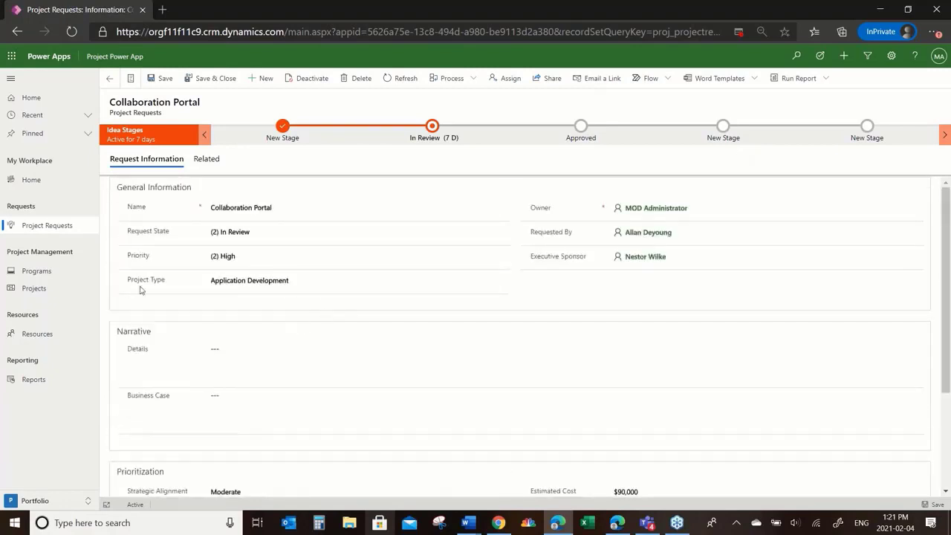
Open the Cloud Infrastructure Upgrade program and review its general information, financials, status and associated projects
left_click(41, 274)
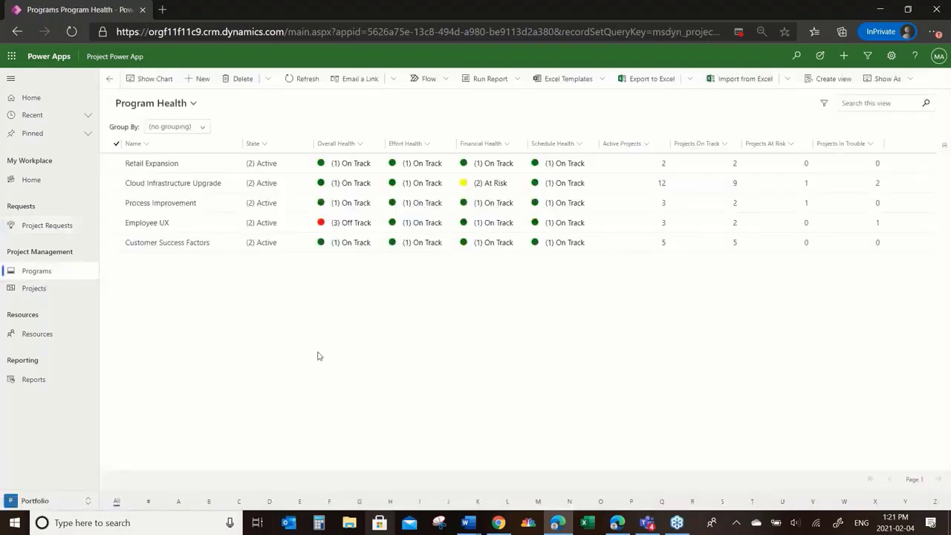
left_click(122, 184)
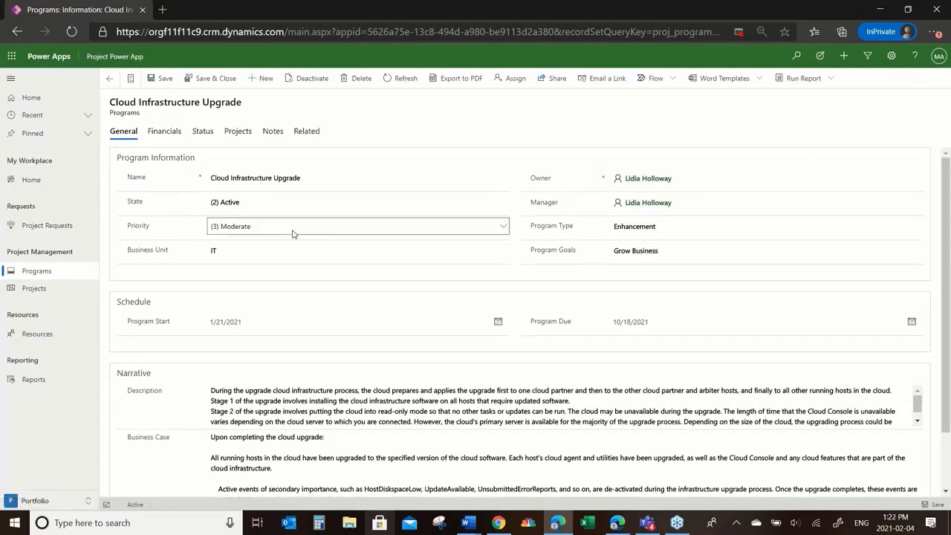
left_click(159, 132)
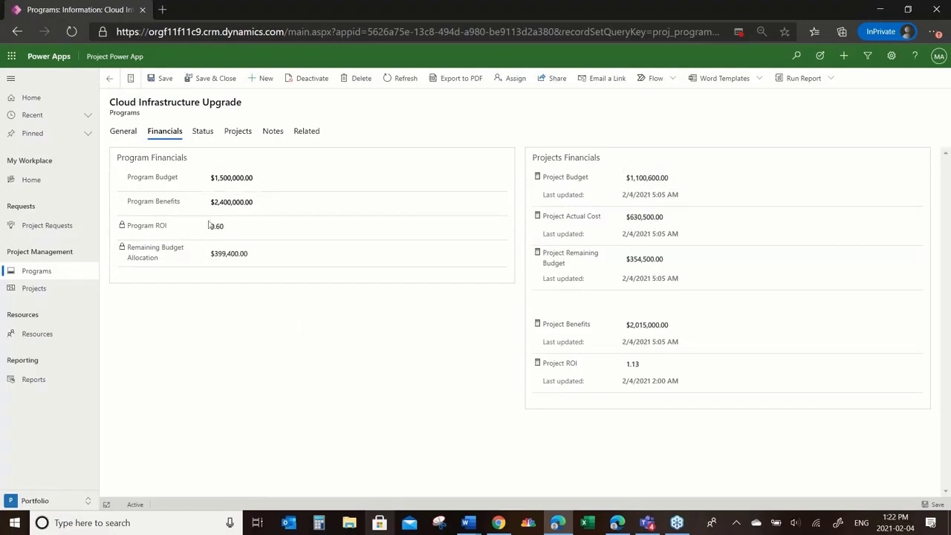
left_click(206, 133)
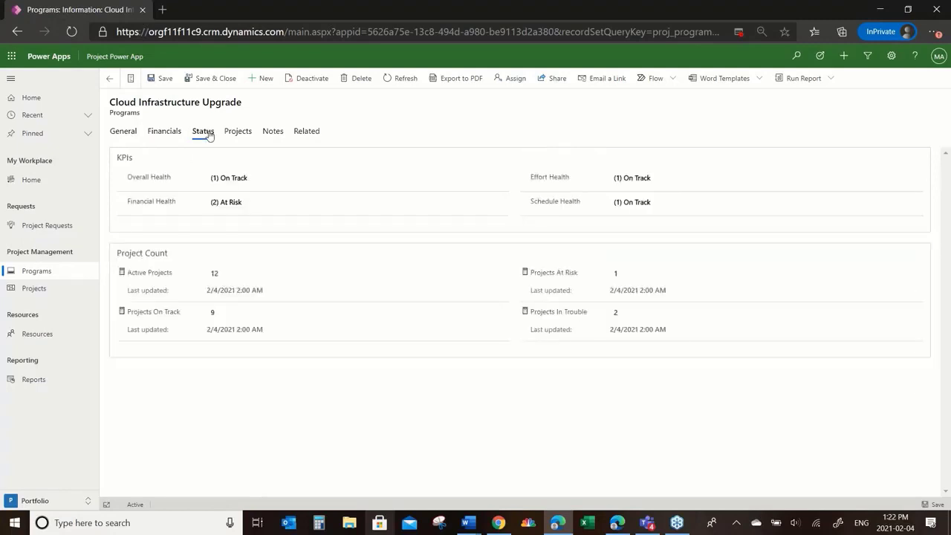
left_click(239, 131)
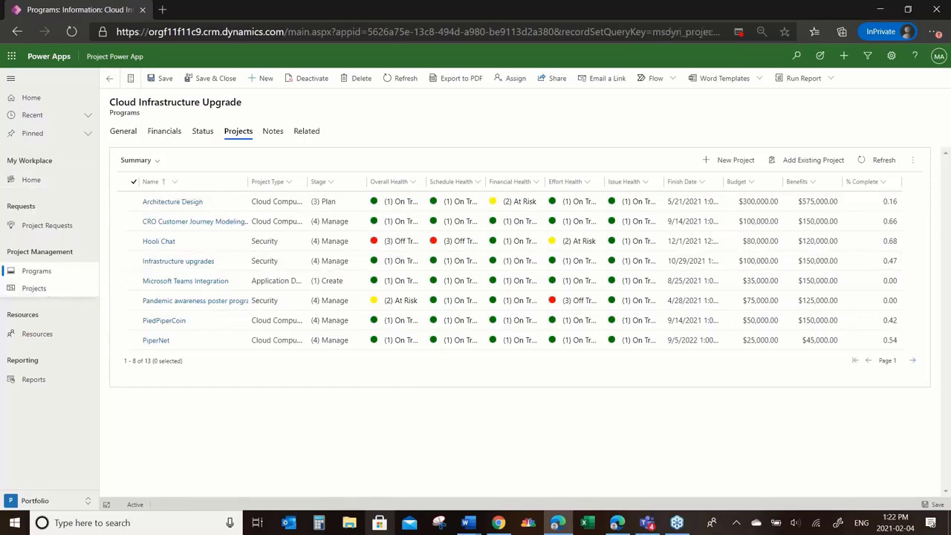
Open the Annual employee update meeting project and review its general, schedule and effort summary
left_click(34, 288)
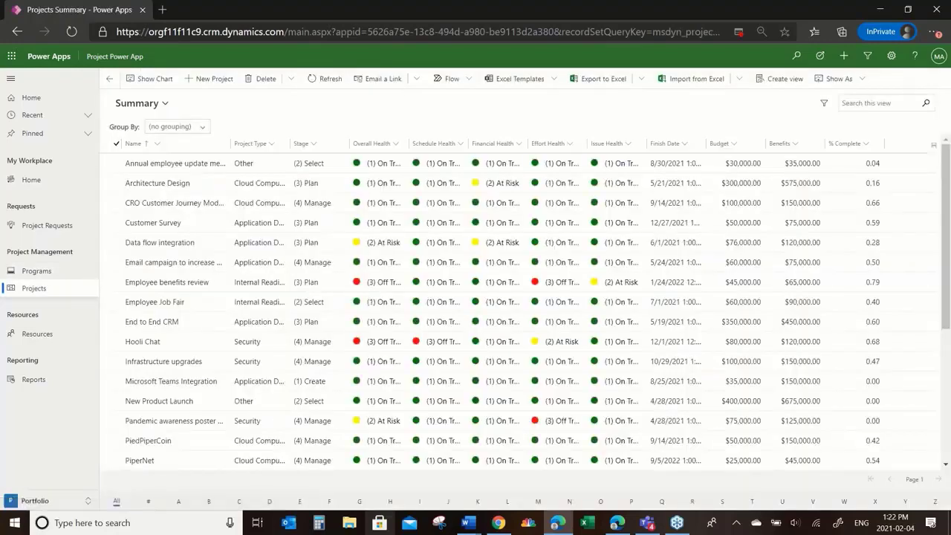
double_click(121, 167)
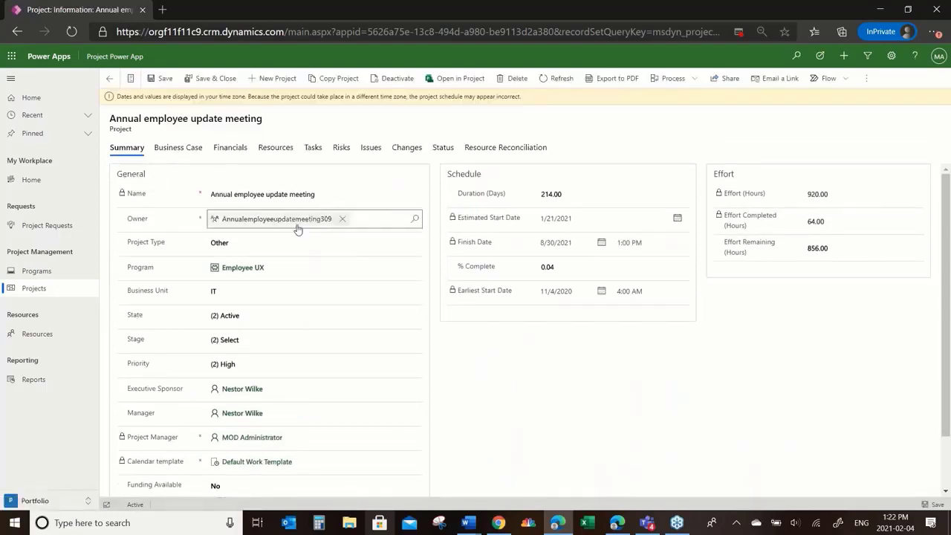
scroll(281, 332, "down", 1)
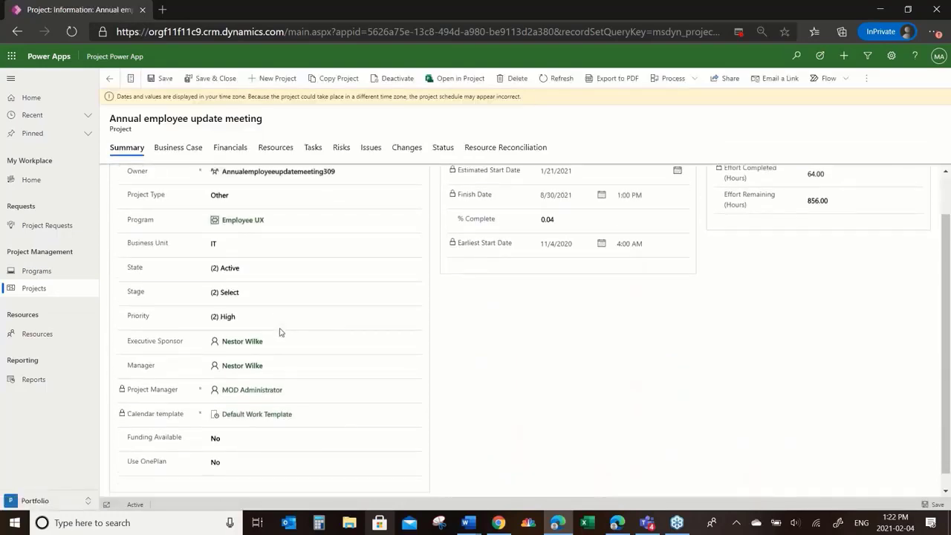
scroll(284, 331, "up", 1)
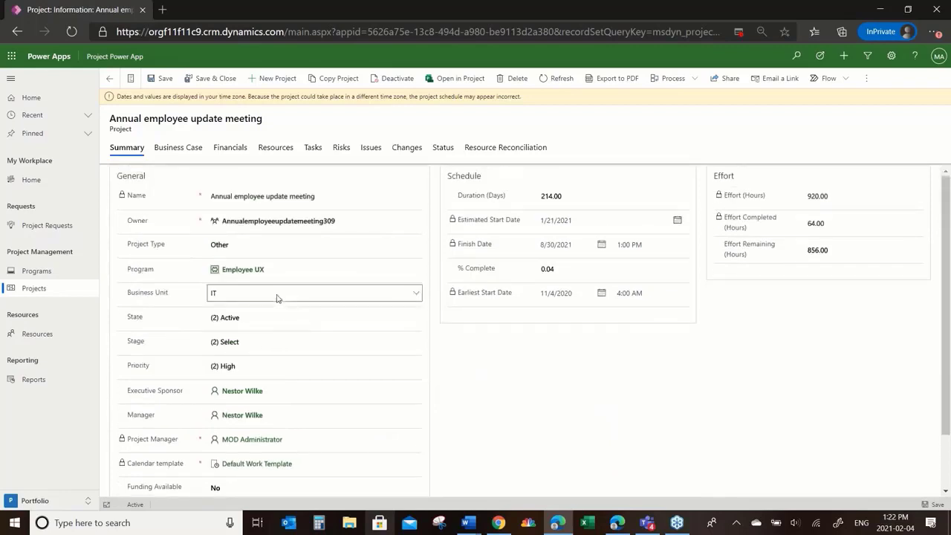
scroll(277, 297, "down", 1)
scroll(277, 297, "up", 1)
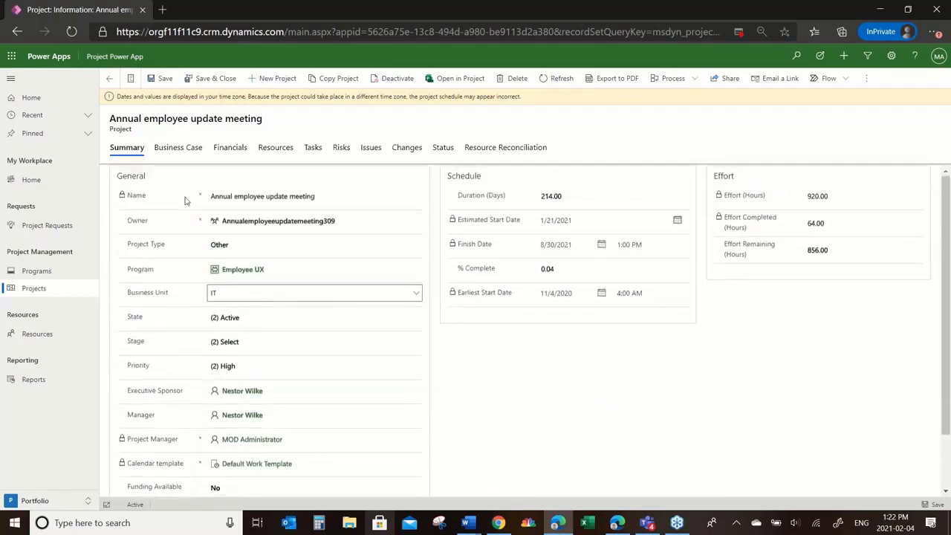
Review the project's business case, financials and team member resources
left_click(185, 152)
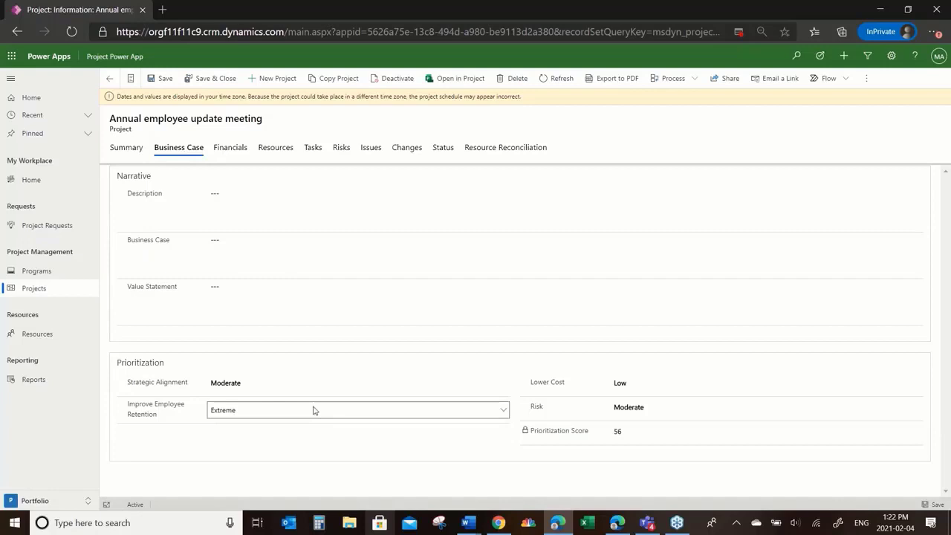
left_click(238, 149)
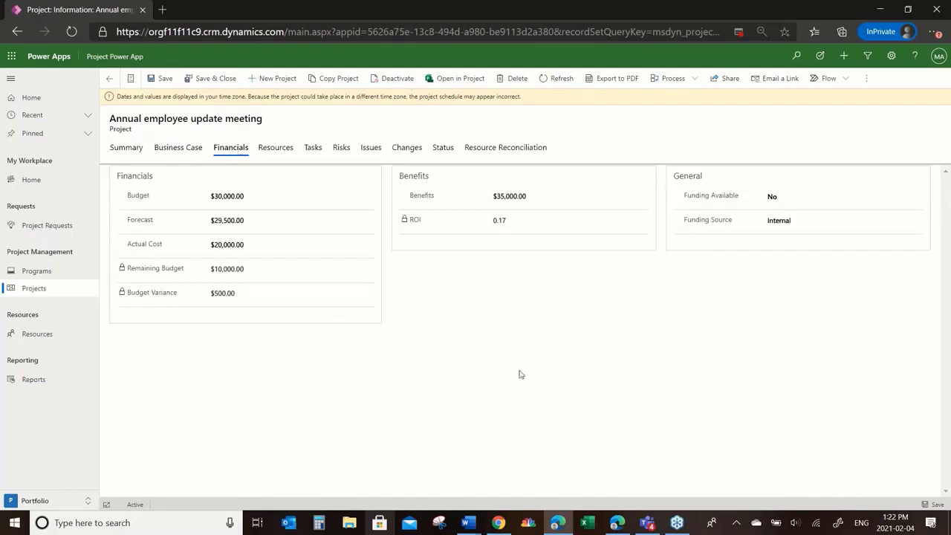
left_click(275, 147)
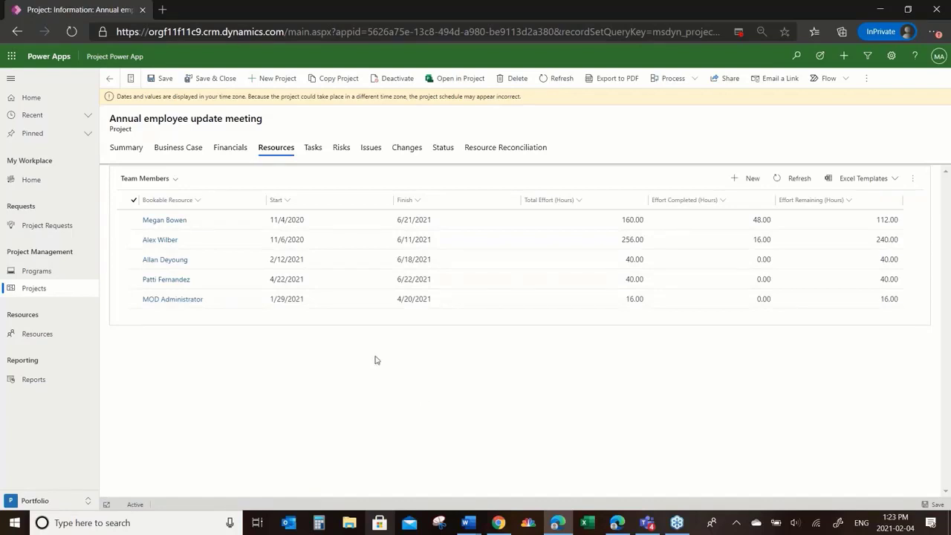
Show the project's task grid, dismiss the timezone notice and mark the Secure project sponsorship task complete
left_click(318, 153)
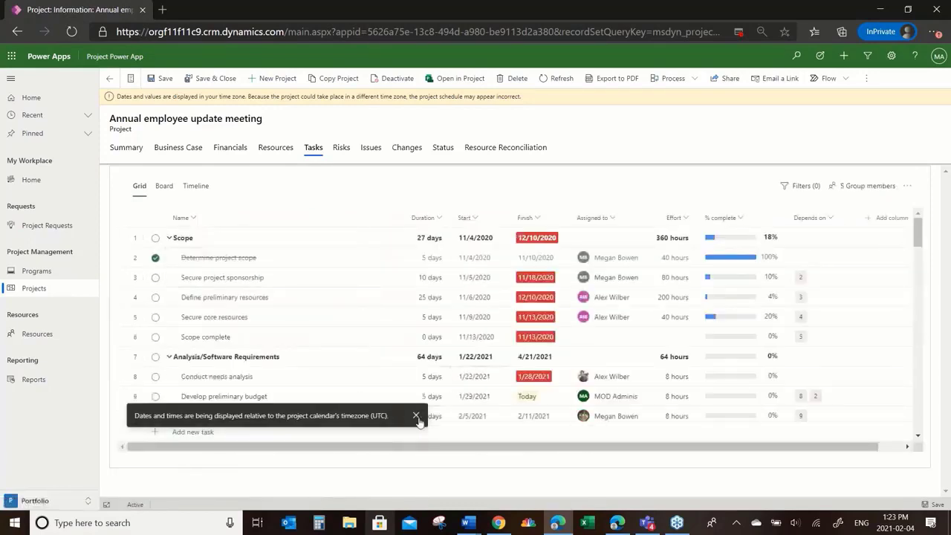
left_click(416, 415)
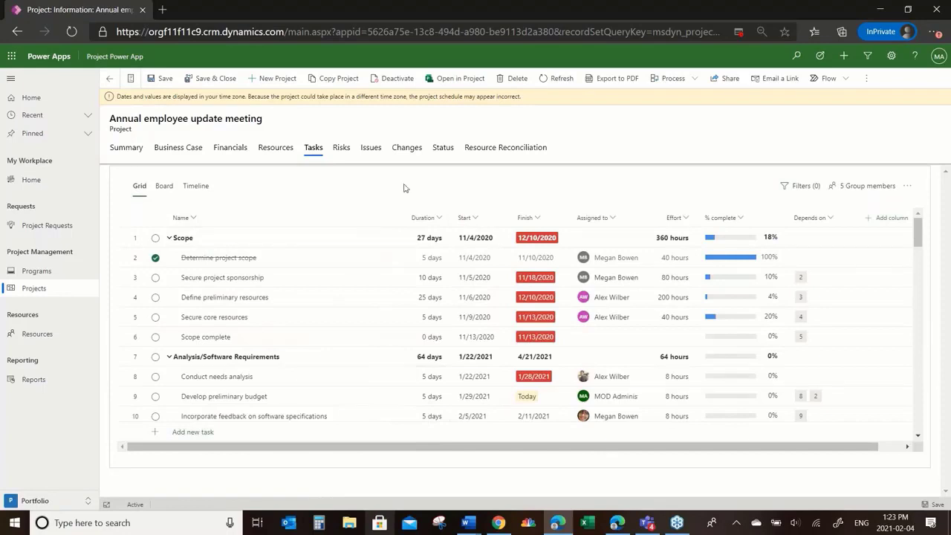
left_click(155, 277)
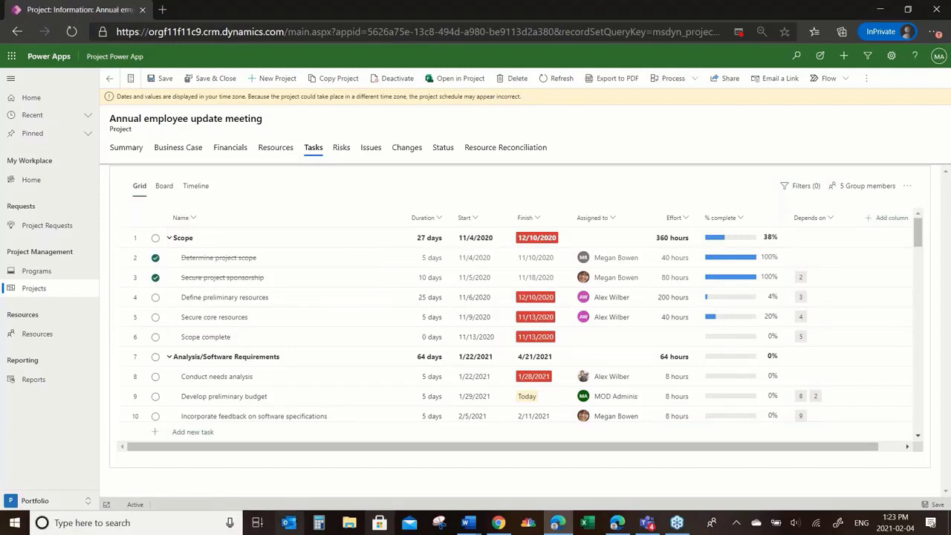
Group the task board by progress and move the Secure core resources task from In progress to Completed
left_click(165, 187)
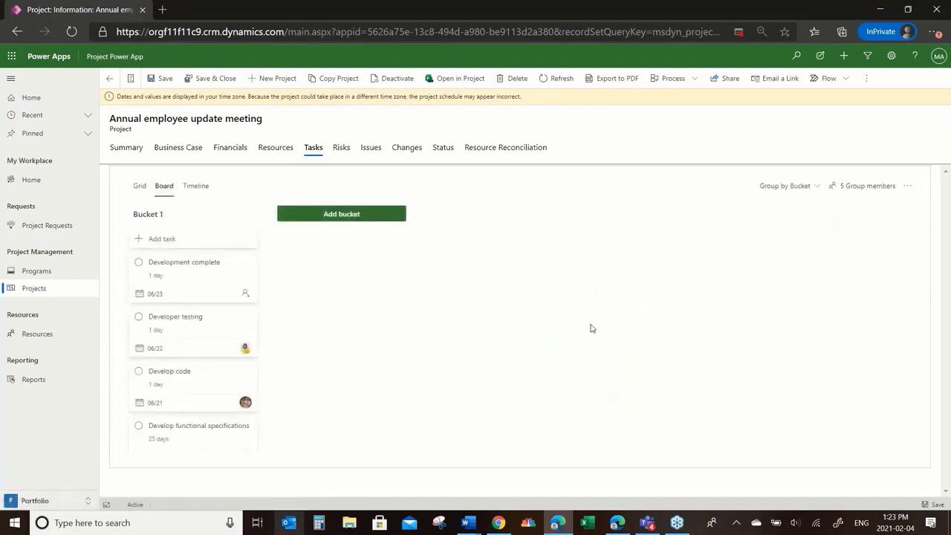
left_click(810, 188)
left_click(777, 243)
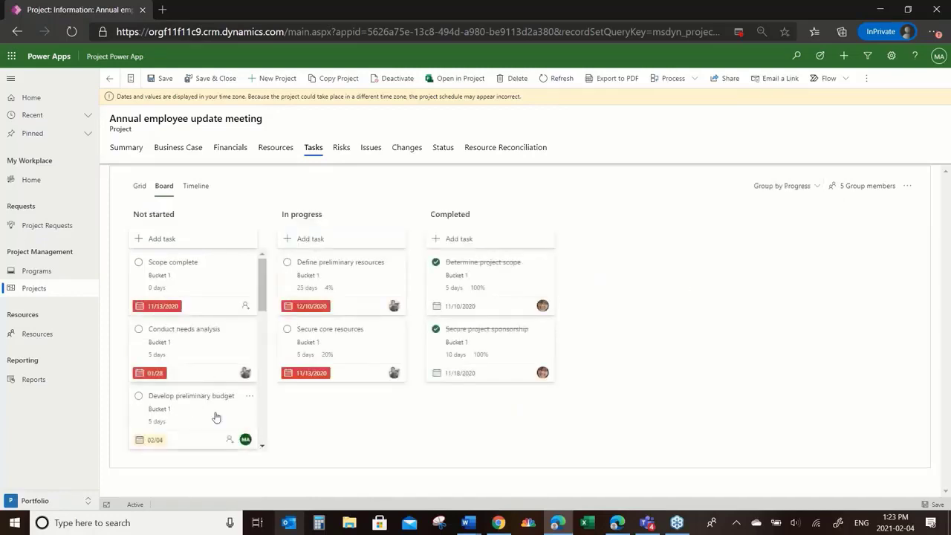
left_click_drag(327, 355, 457, 410)
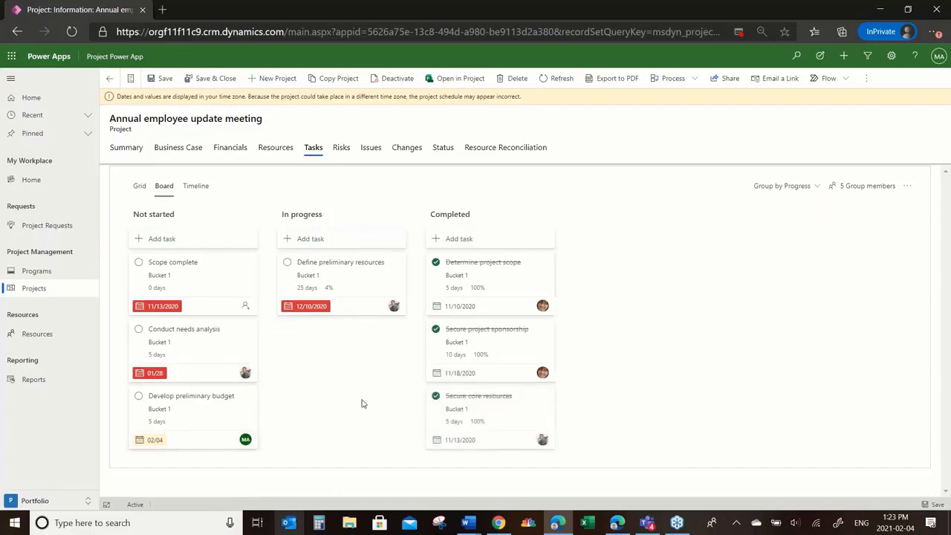
Show the task timeline scrolled to the Secure project sponsorship task and zoom out to a wider date range
left_click(197, 186)
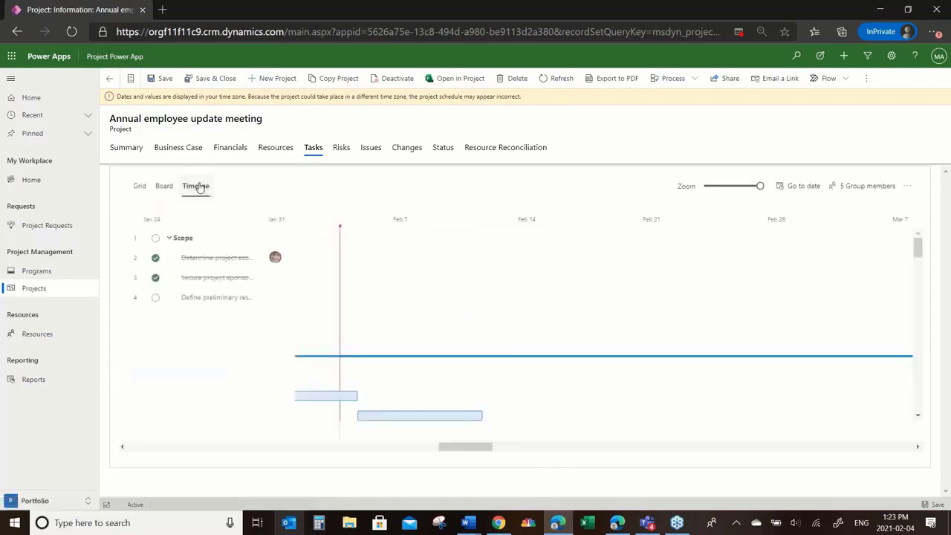
left_click(246, 277)
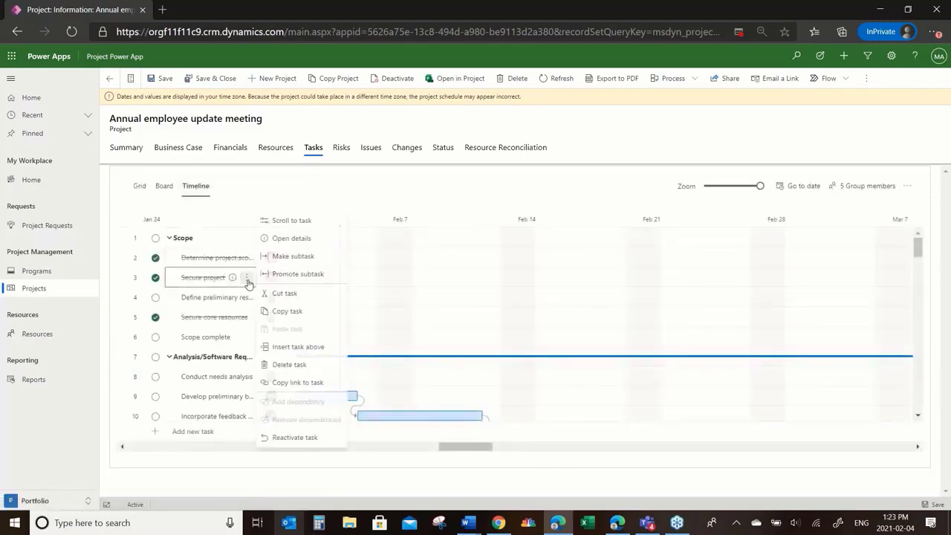
left_click(294, 221)
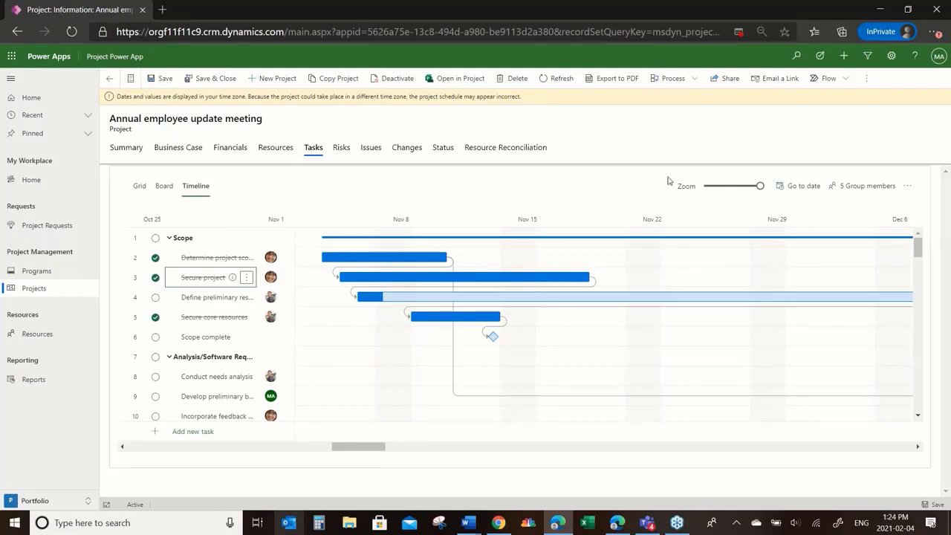
left_click(732, 186)
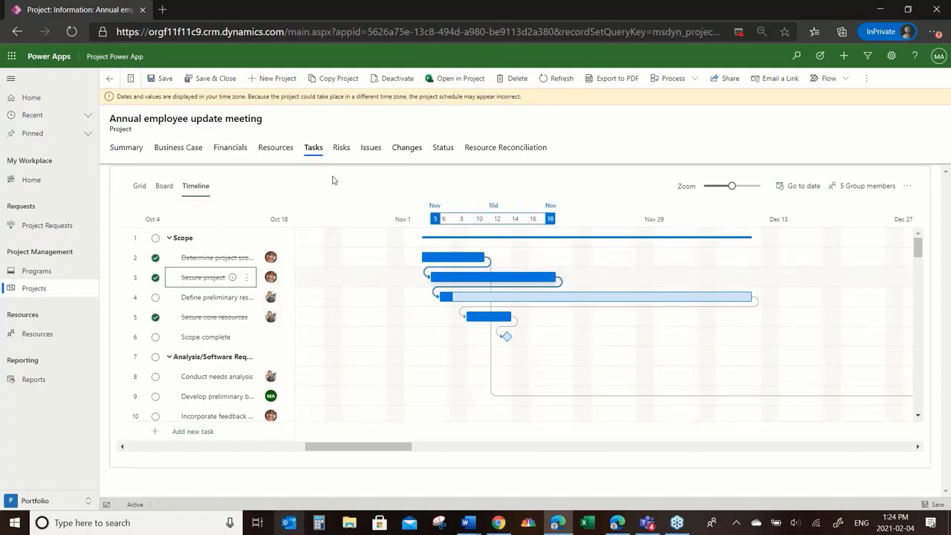
Review the project's risks, issues, changes and status reports
left_click(341, 148)
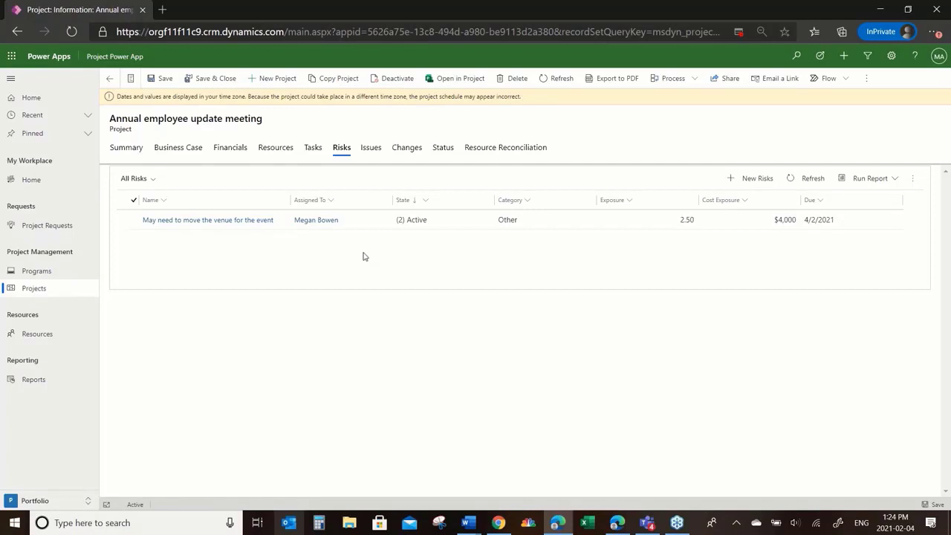
left_click(371, 149)
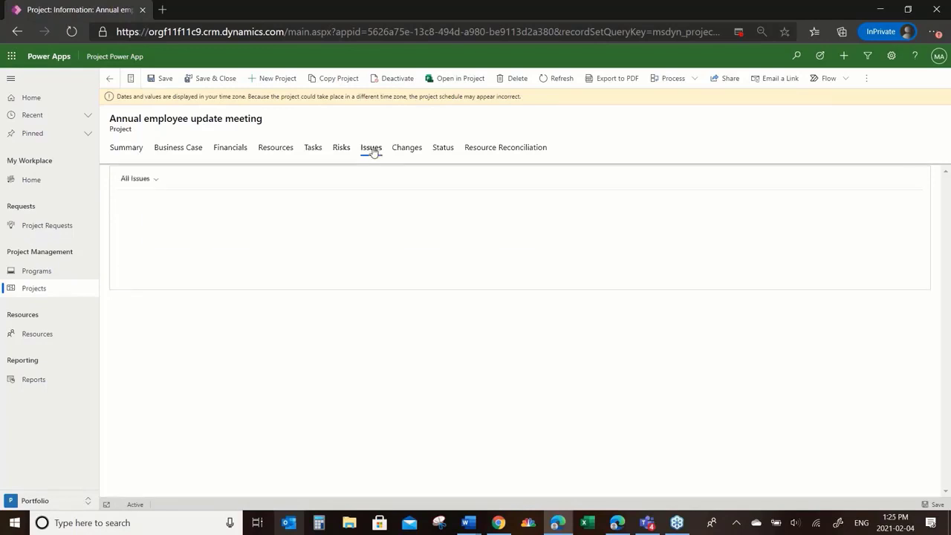
left_click(406, 150)
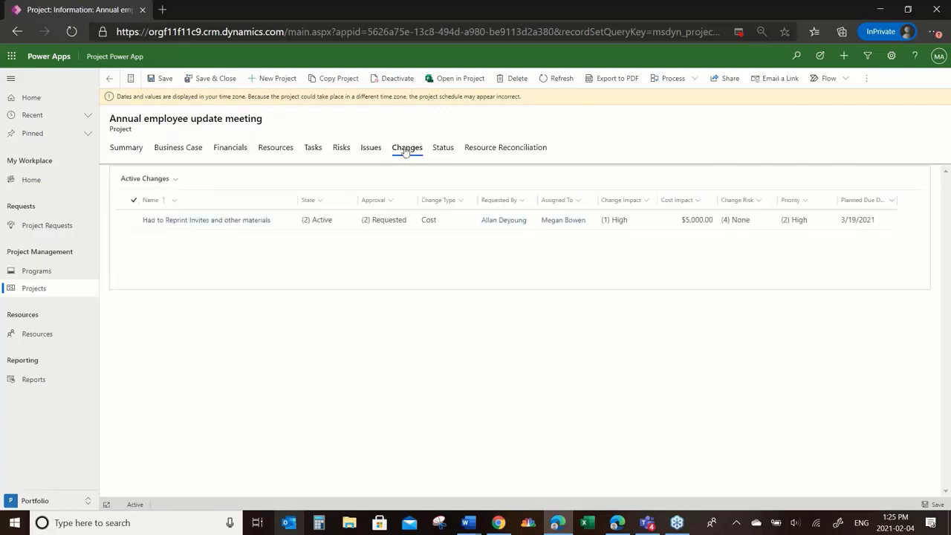
left_click(446, 151)
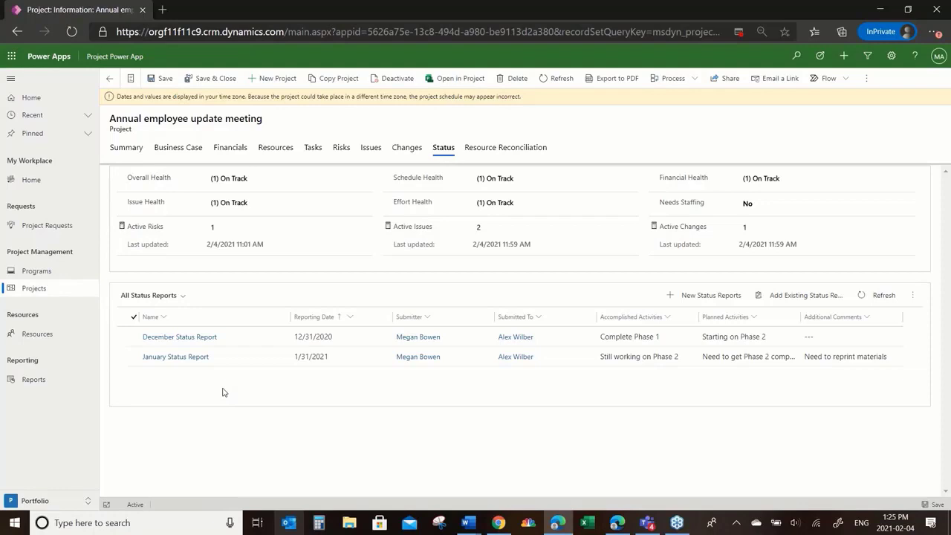
Change the app area to OnePlan, and open the Projects list in the other Power Apps browser window
left_click(87, 502)
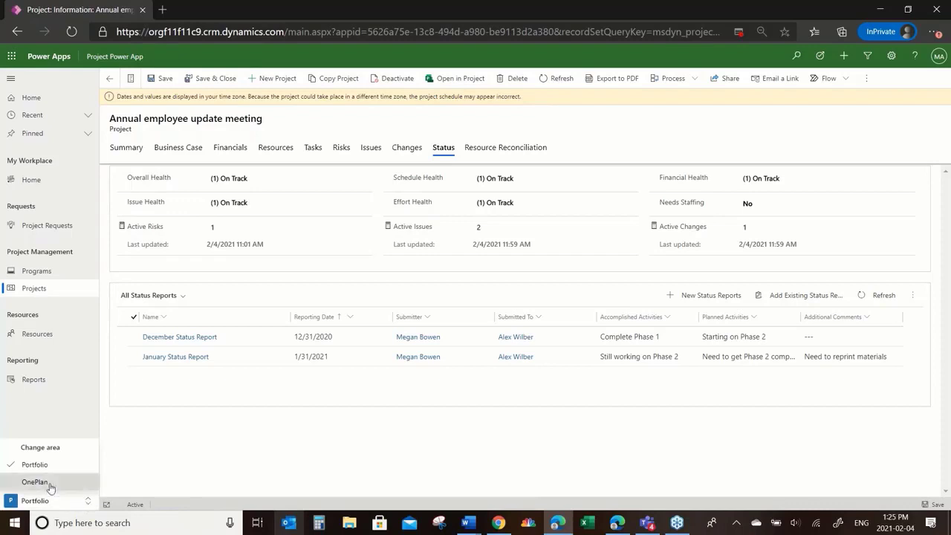
left_click(78, 481)
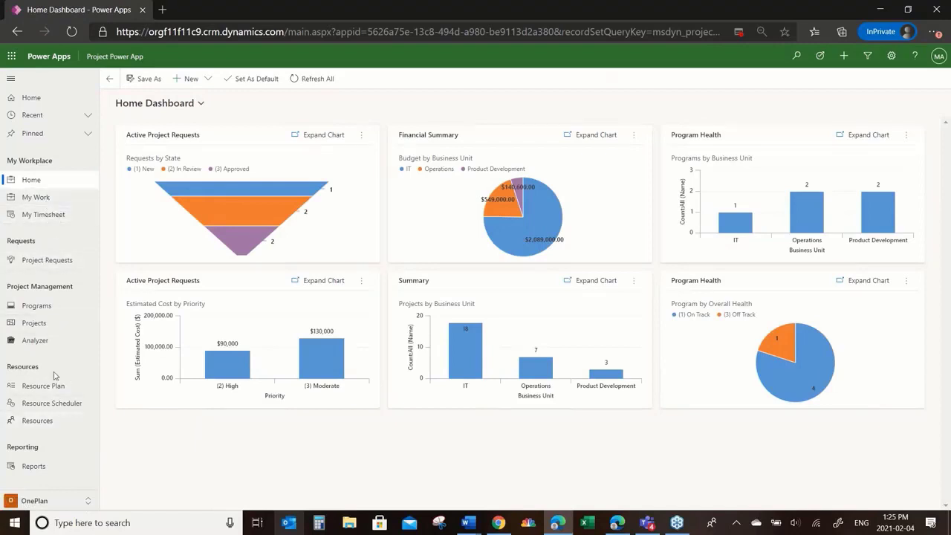
left_click(617, 525)
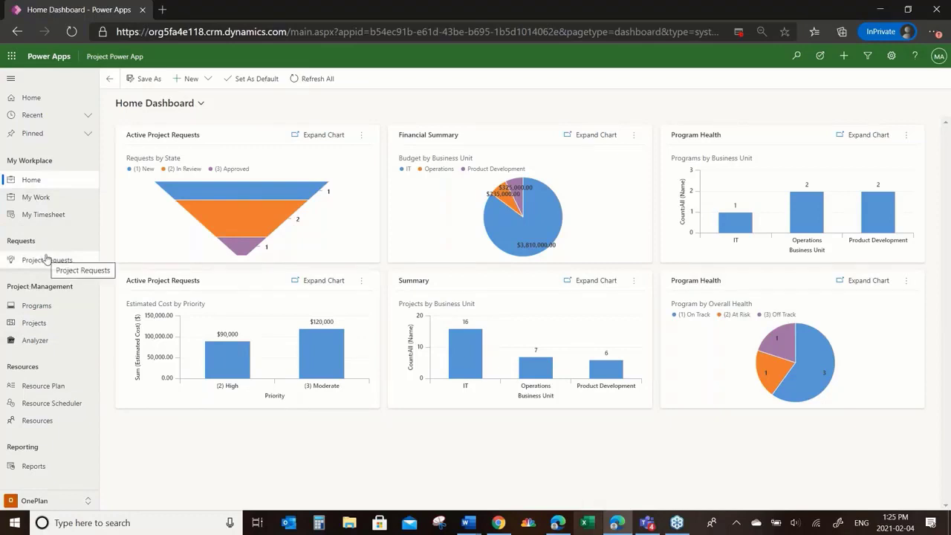
left_click(37, 323)
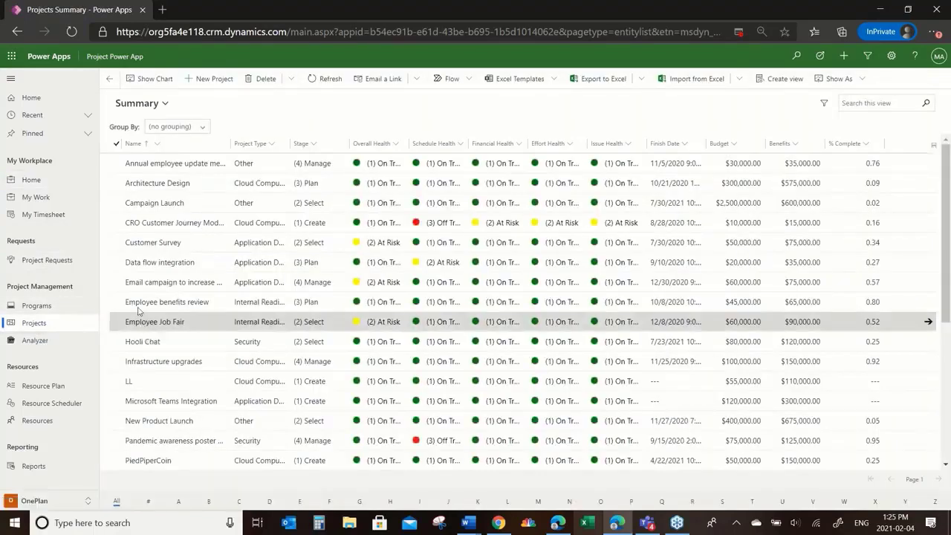
Open the Annual employee update meeting project, review its business case, and sign in to show its financial plan
left_click(124, 163)
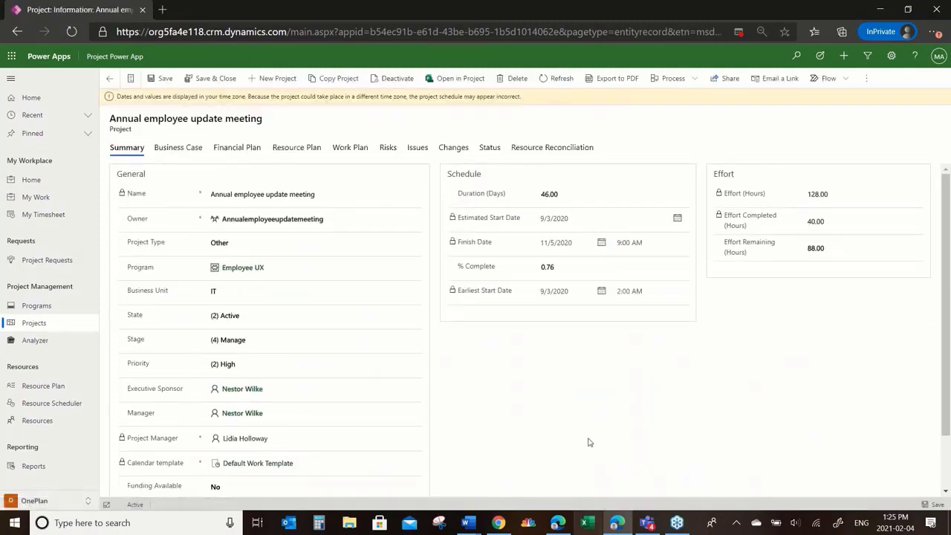
left_click(170, 149)
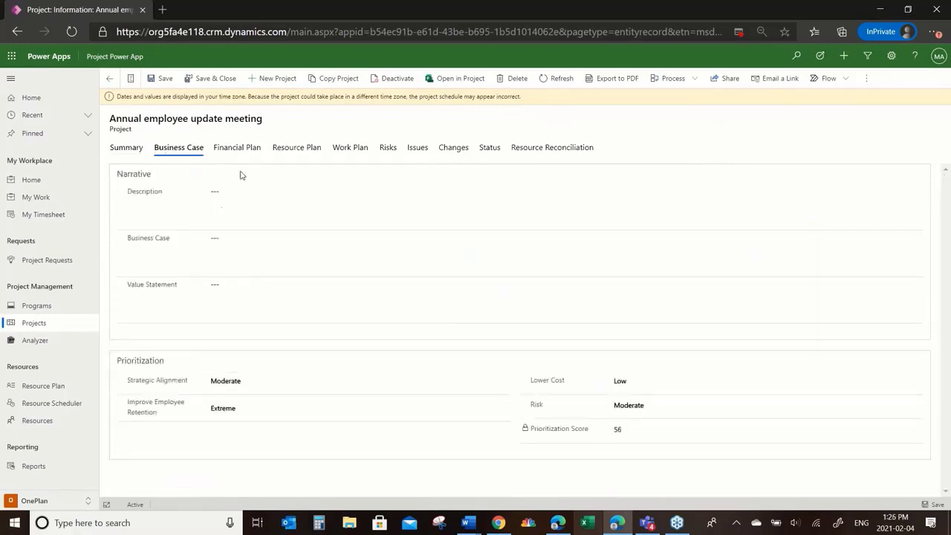
left_click(248, 149)
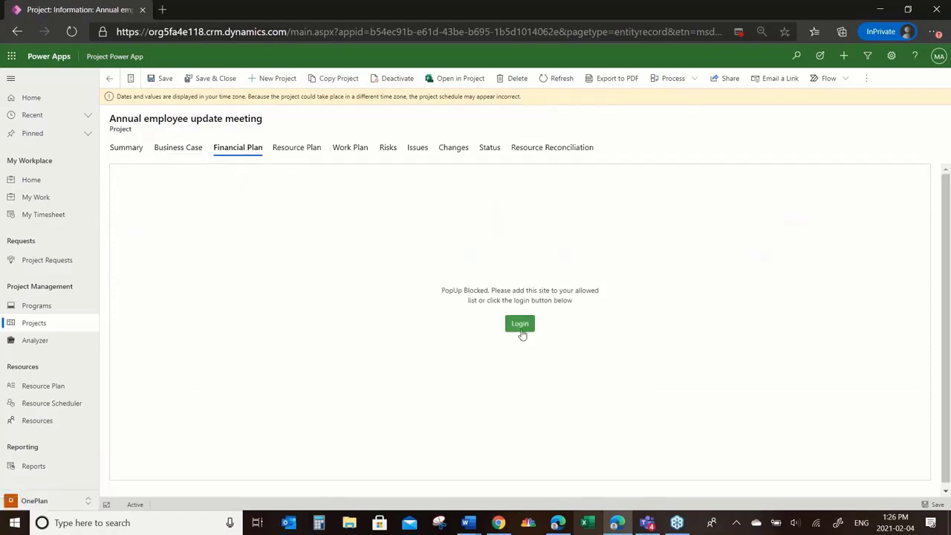
left_click(521, 327)
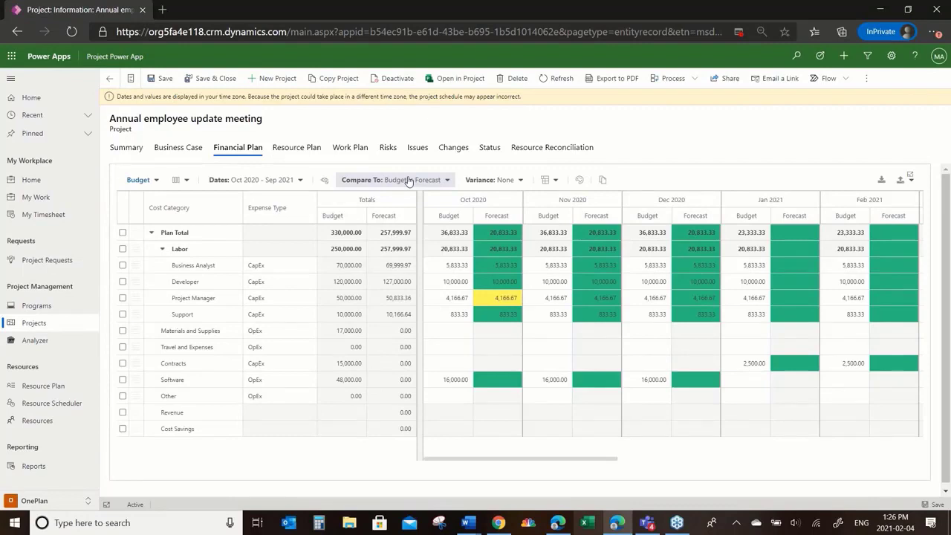
Set the financial plan's comparison to None and check its Oct 2020 - Sep 2021 date range
left_click(408, 181)
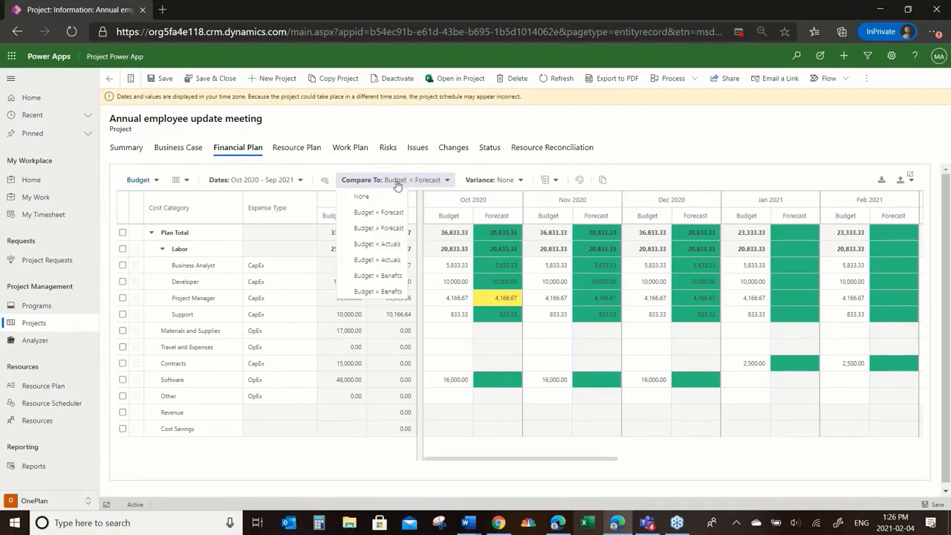
left_click(376, 266)
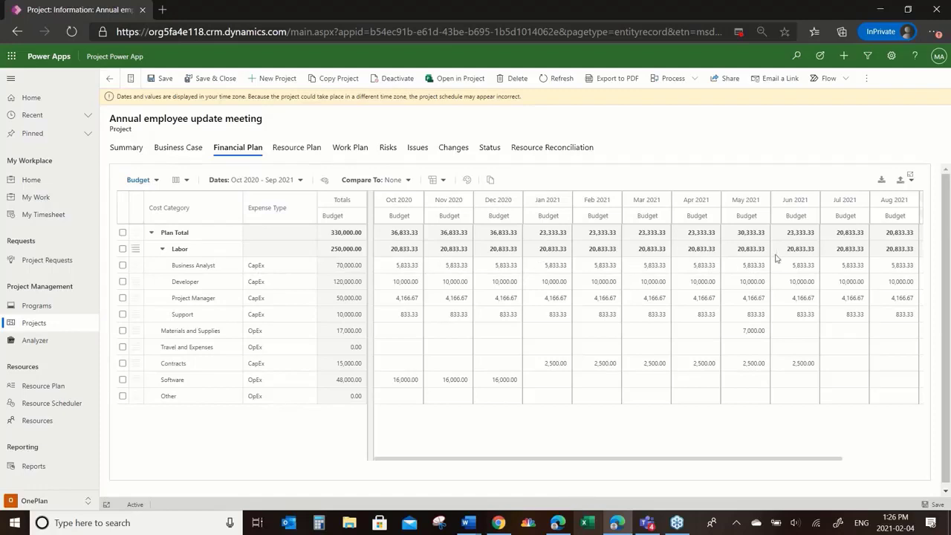
left_click(255, 182)
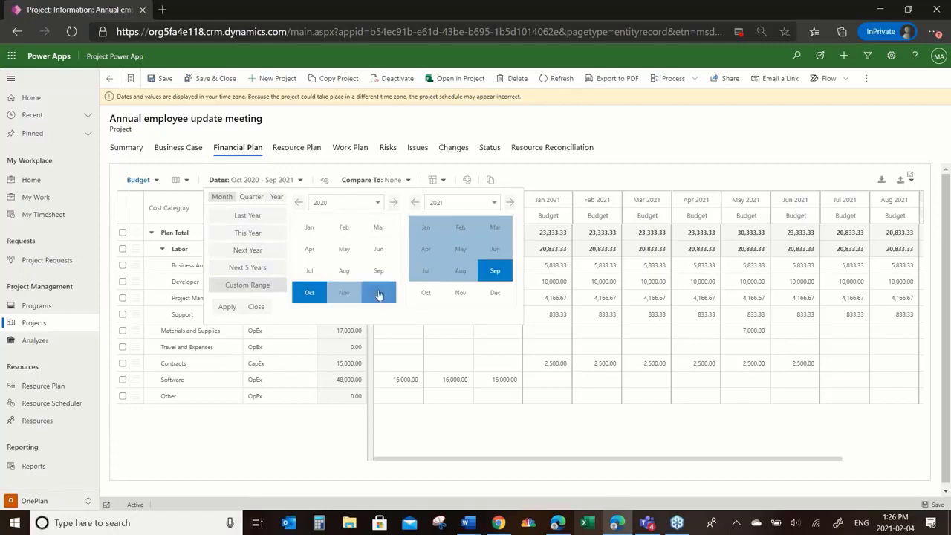
left_click(227, 307)
Compare the financial plan as Budget < Forecast and group its cost categories by expense type
left_click(385, 184)
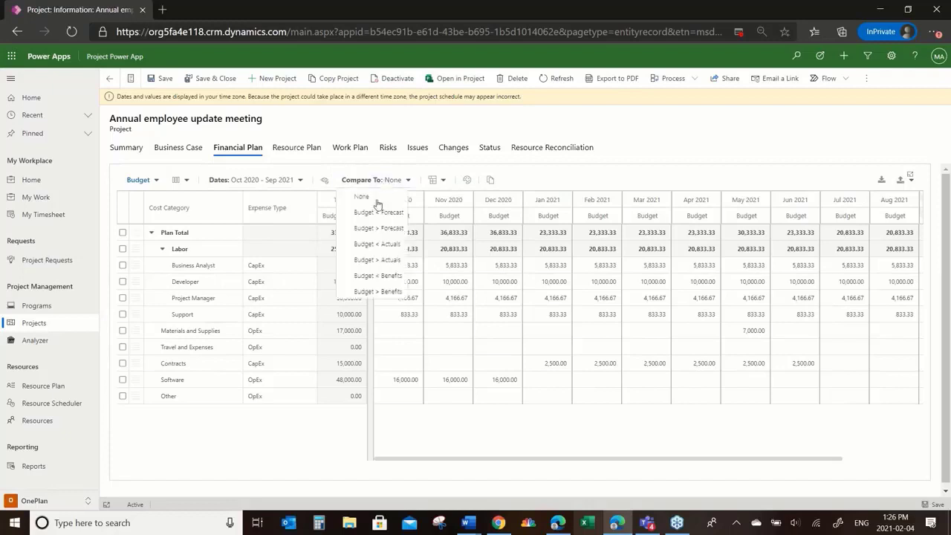
left_click(380, 215)
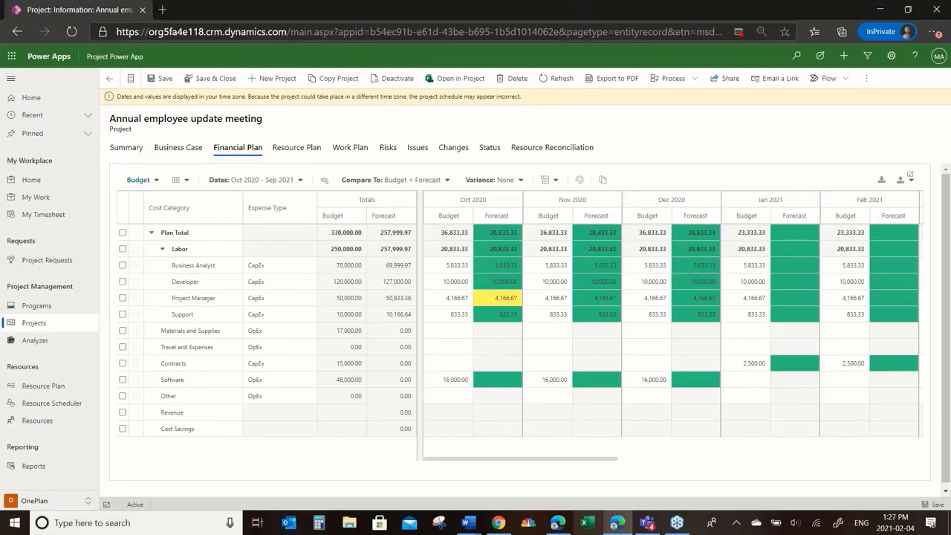
left_click(550, 180)
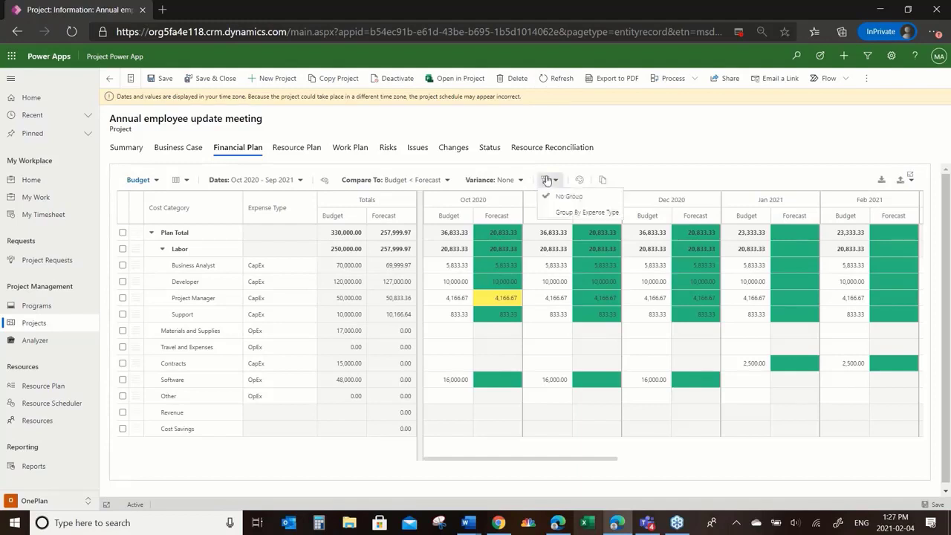
left_click(583, 212)
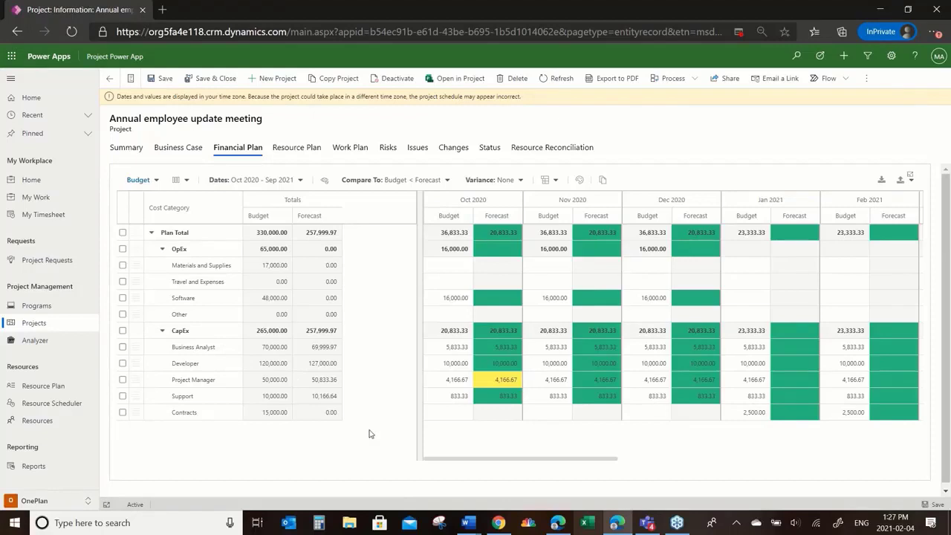
Show the project's resource plan with the lower resource availability pane hidden
left_click(298, 149)
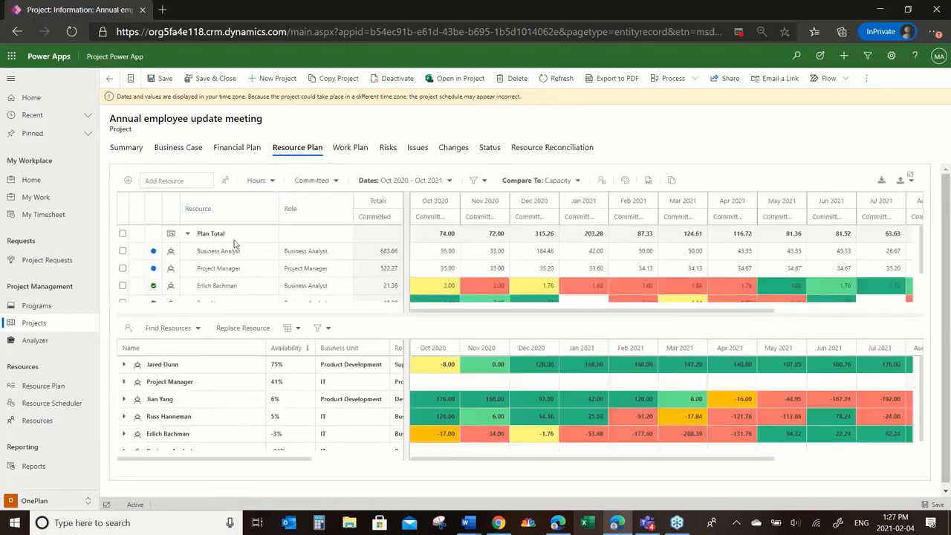
left_click(225, 181)
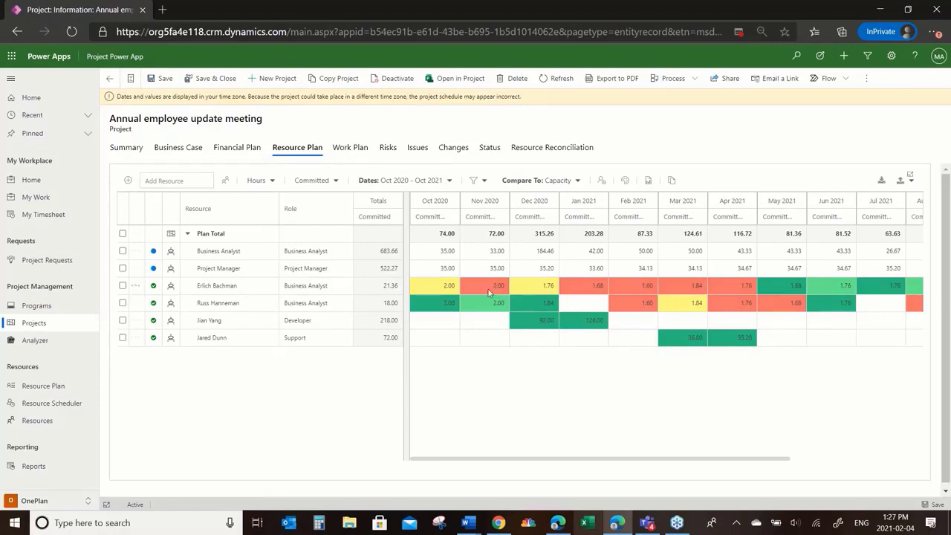
mouse_move(488, 292)
Find the best-match resources for the generic Project Manager row in the resource plan
left_click(124, 269)
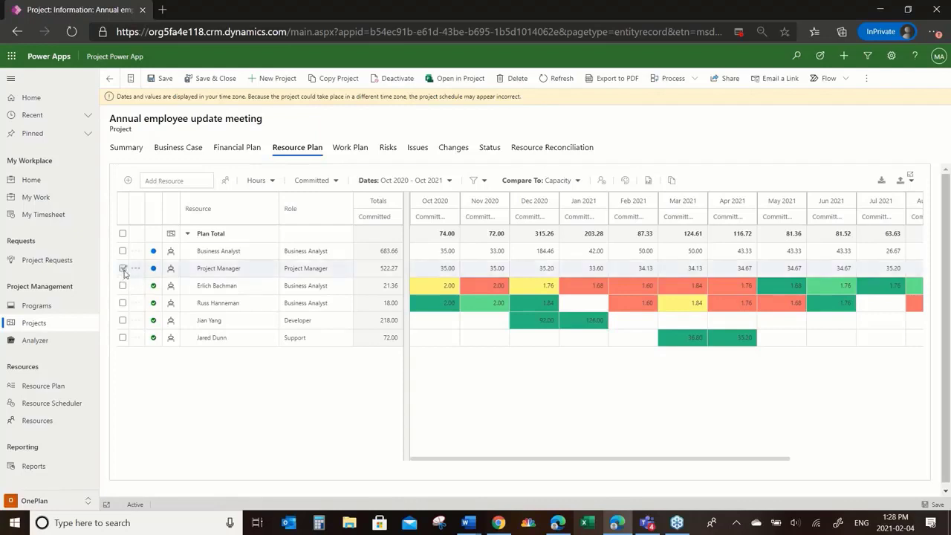
left_click(225, 181)
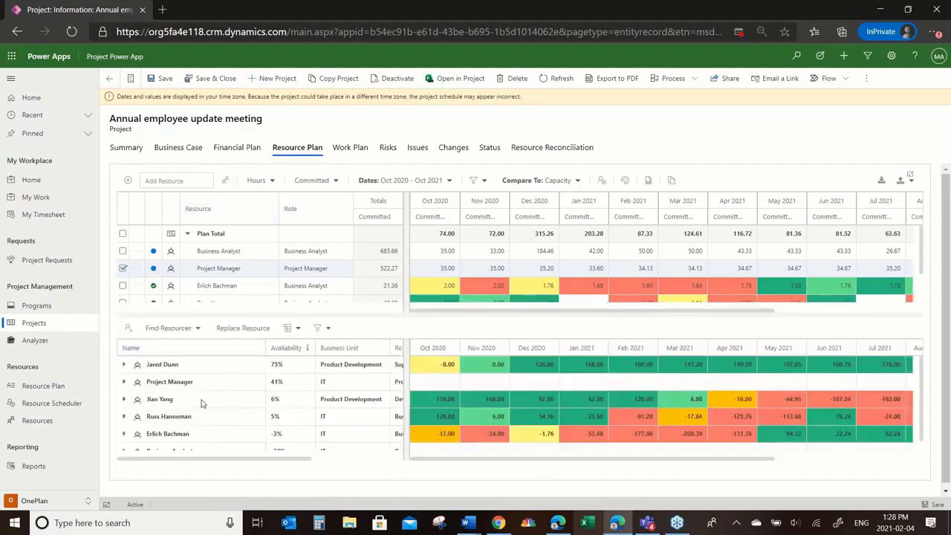
left_click(176, 329)
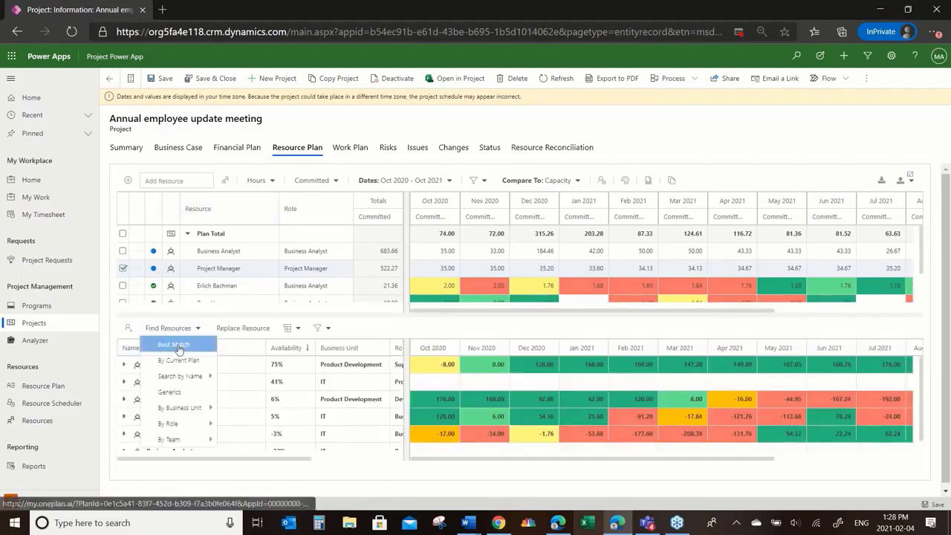
left_click(172, 343)
left_click(297, 444)
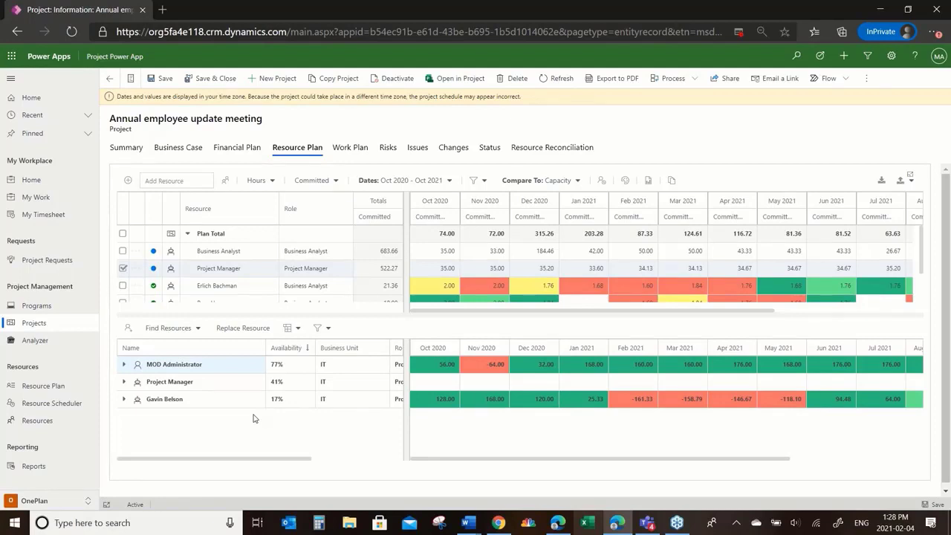
Hide the resource finder pane and compare the resource plan as Committed < Scheduled
left_click(225, 179)
left_click(577, 180)
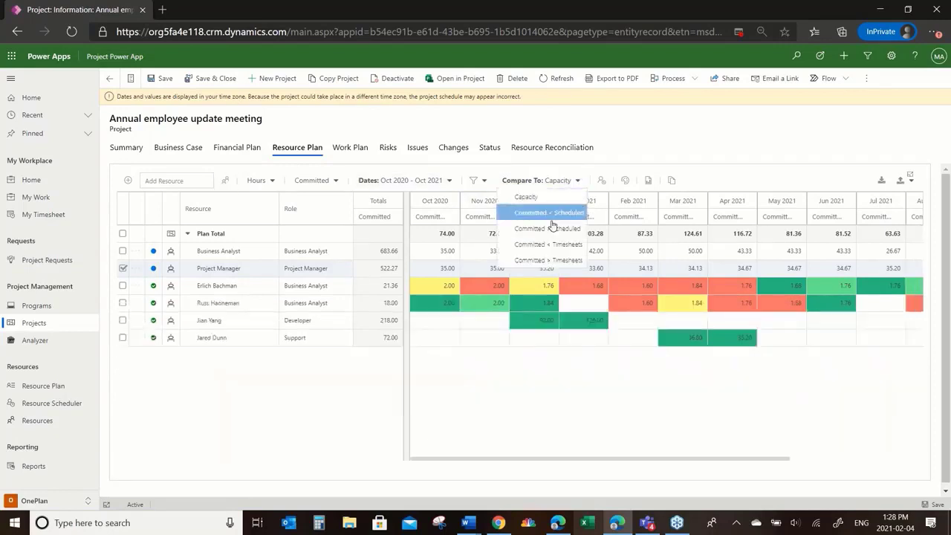
left_click(554, 214)
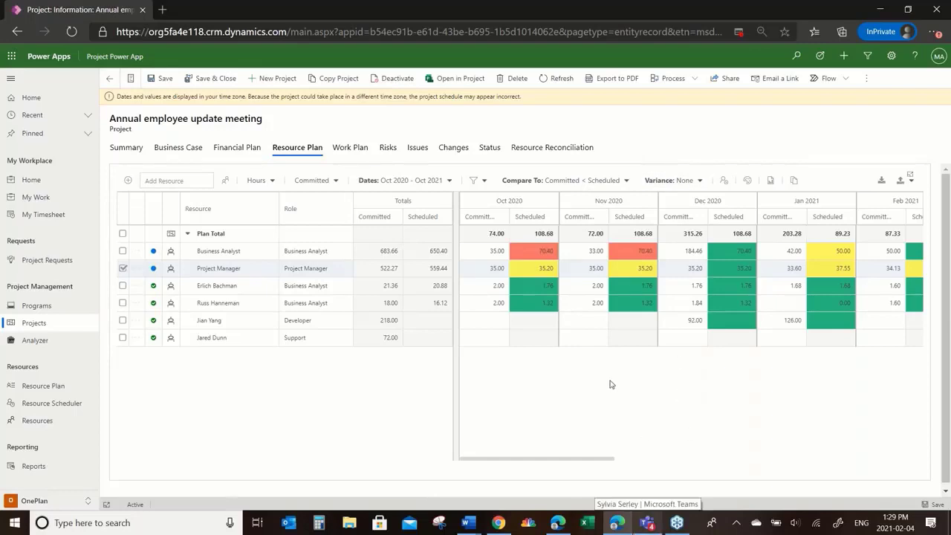
Show the work plan by Tasks with the Initiating phase expanded, and view the connection types available for tasks
left_click(350, 148)
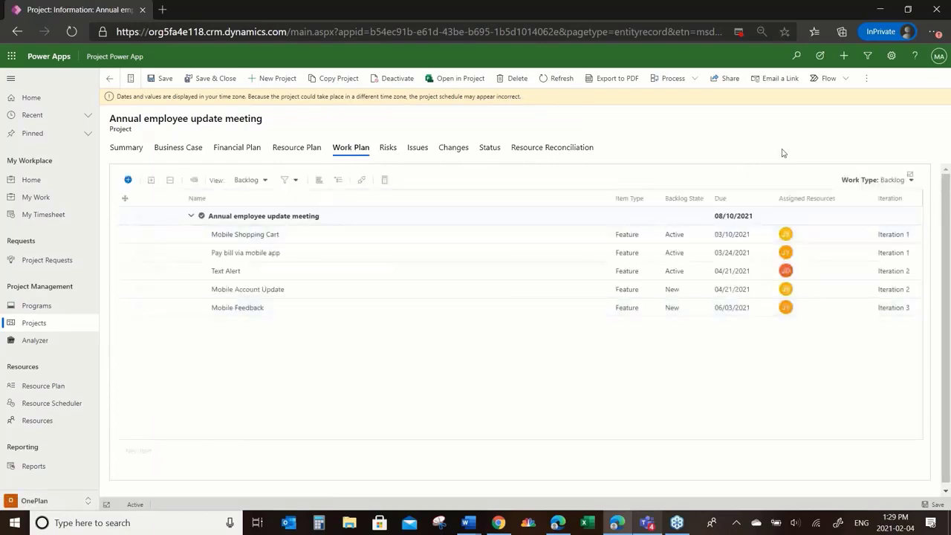
left_click(879, 187)
left_click(885, 197)
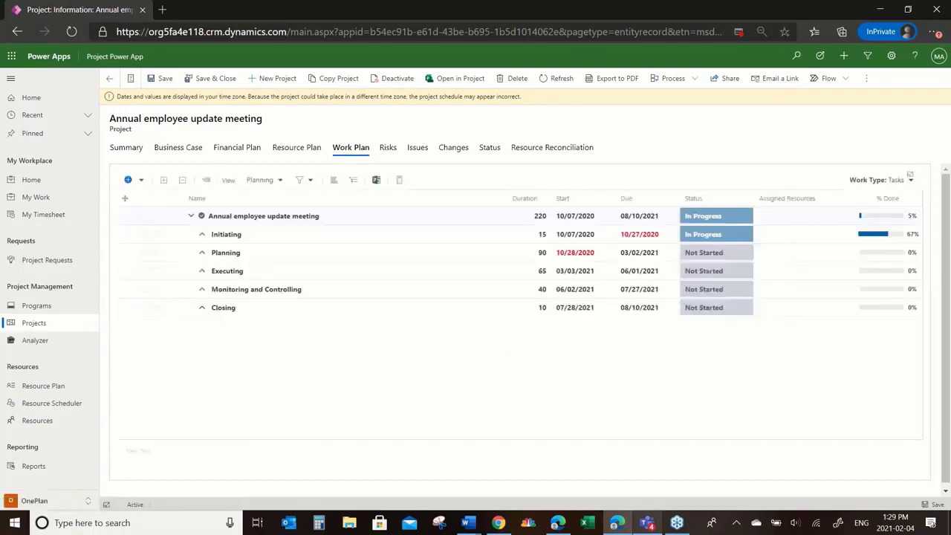
left_click(202, 234)
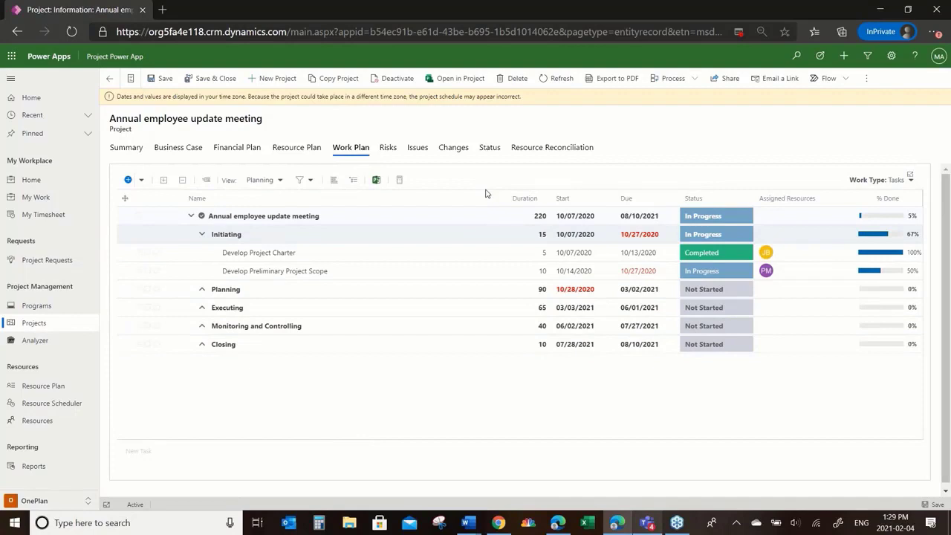
left_click(376, 180)
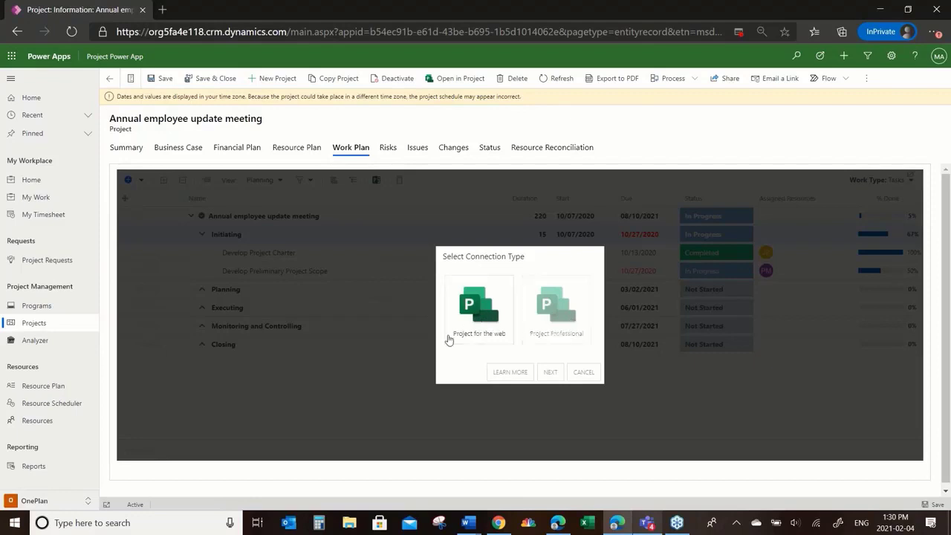
left_click(584, 372)
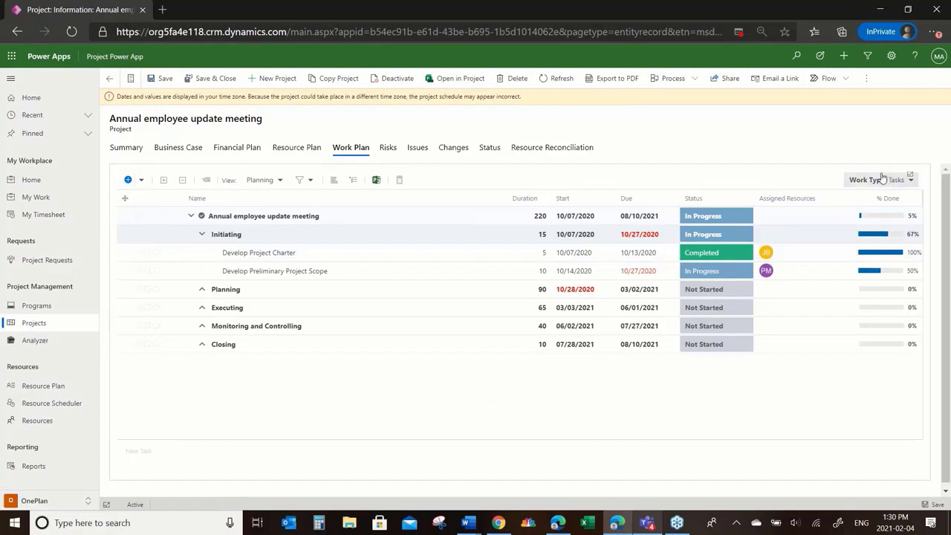
Switch the work plan to the Backlog work type and view the connection types available for backlog items
left_click(899, 187)
left_click(862, 213)
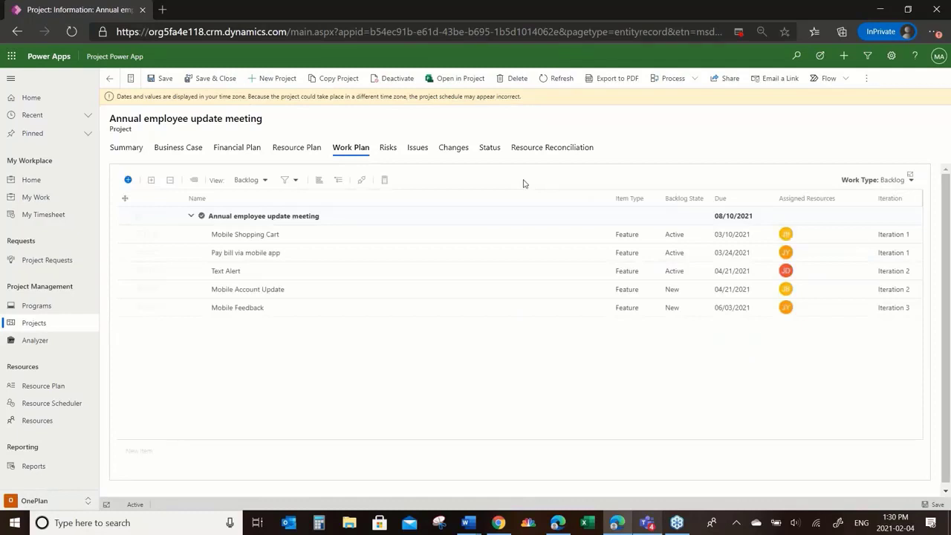
left_click(360, 181)
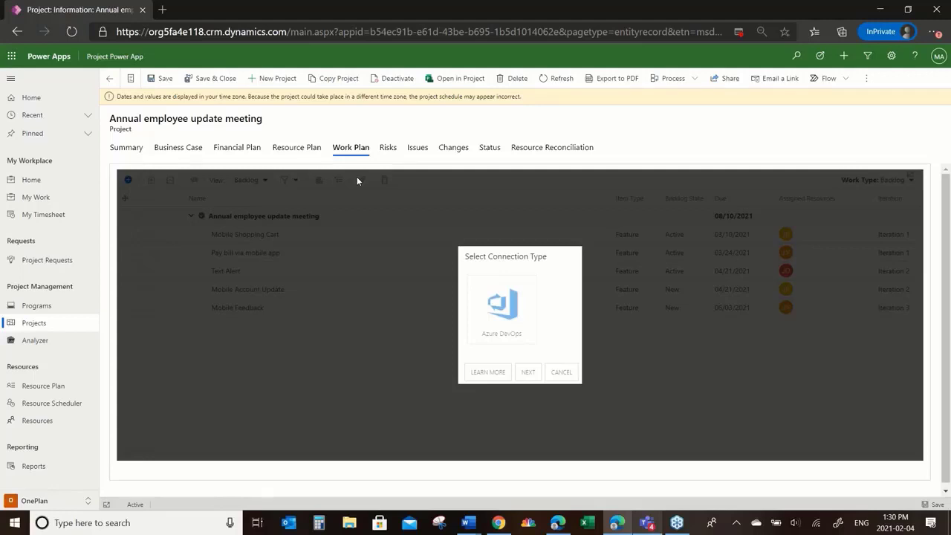
left_click(561, 372)
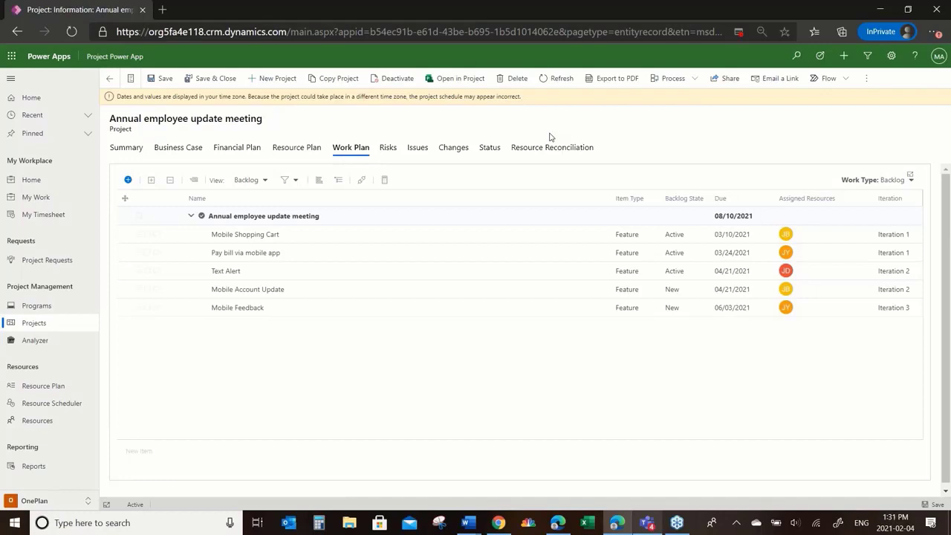
Open the portfolio Analyzer and show its list in the Schedule Summary view
left_click(34, 343)
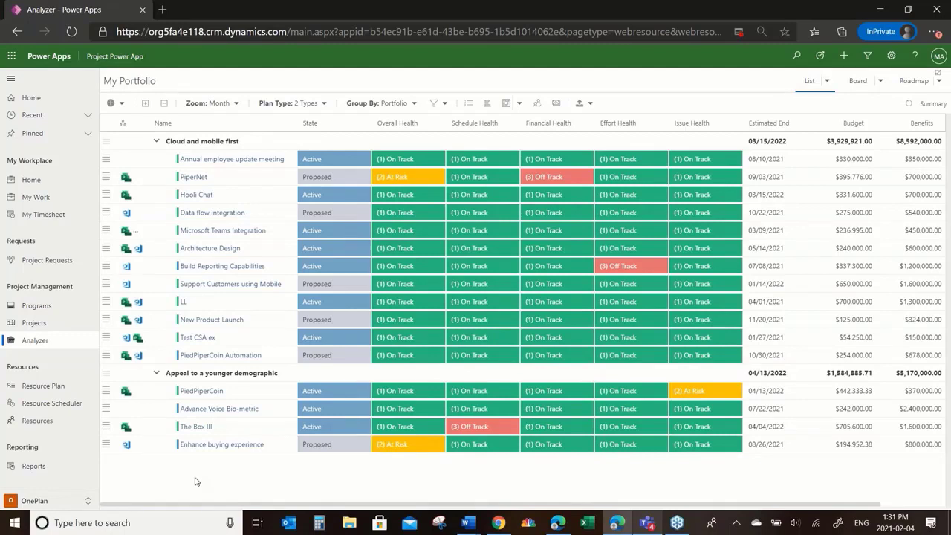
left_click(826, 82)
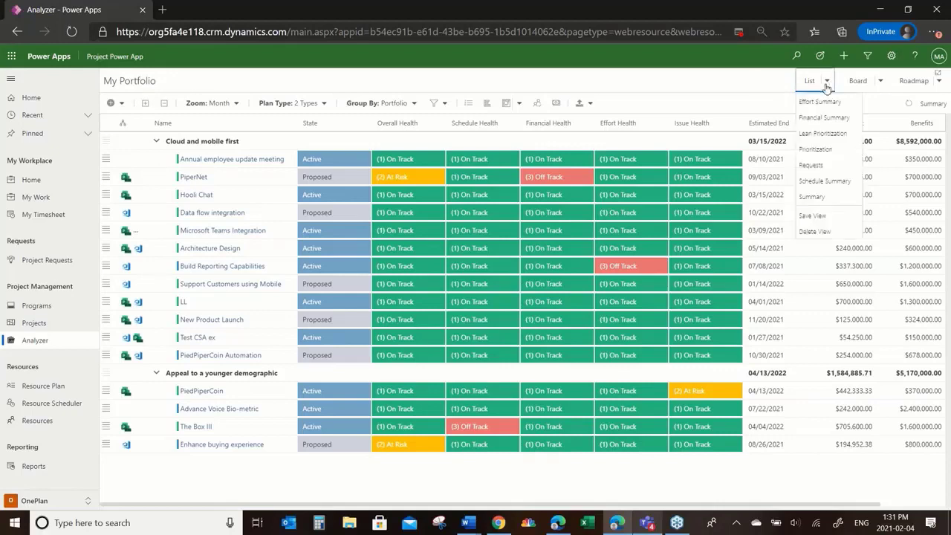
left_click(828, 183)
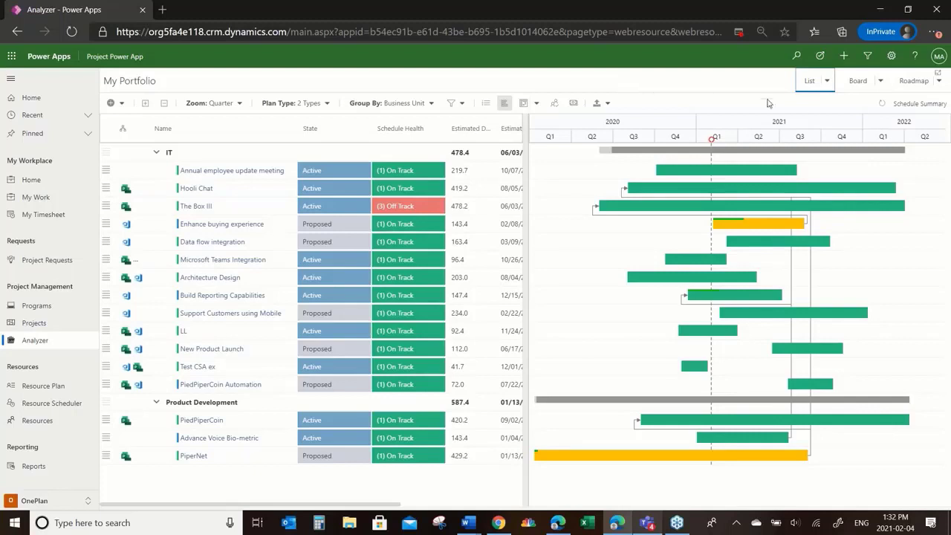
Show the portfolio list in the Prioritization view with numbered rows for manual ranking
left_click(830, 84)
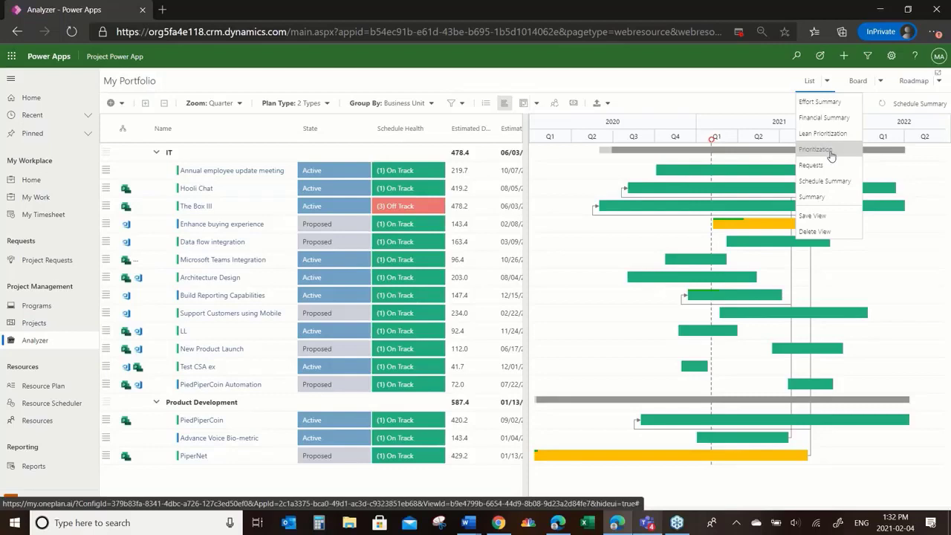
left_click(831, 155)
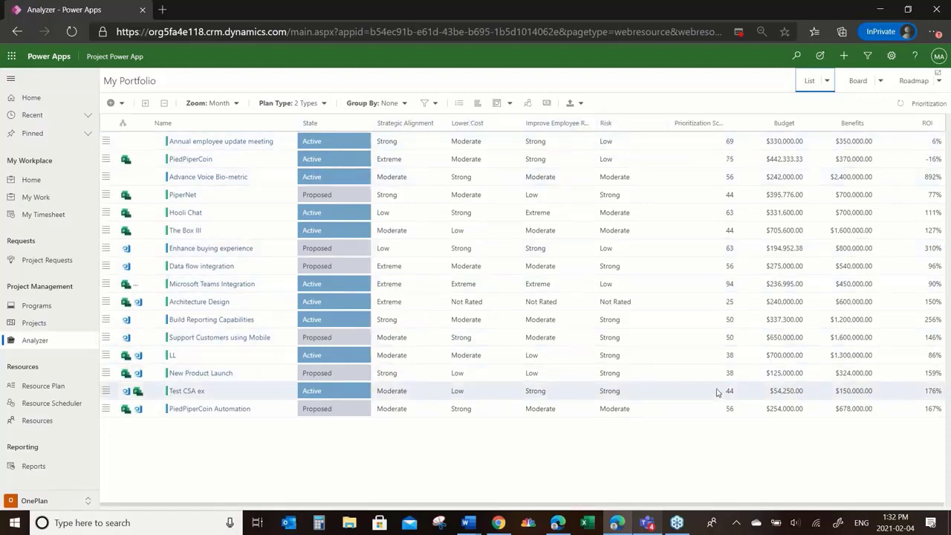
left_click(458, 103)
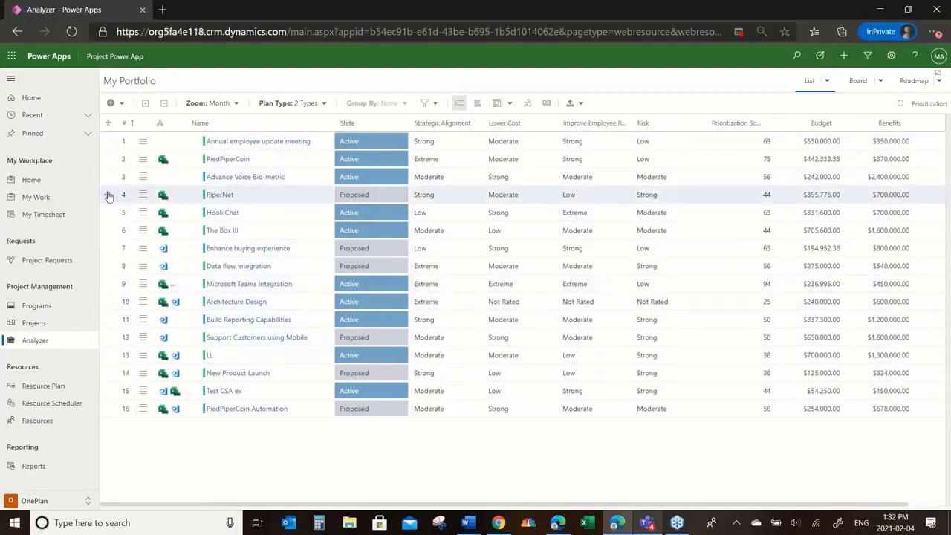
mouse_move(107, 199)
left_mouse_down()
mouse_move(107, 284)
mouse_move(107, 196)
left_mouse_up()
Show the budget modeling grid for the portfolio and compare it against the Budget target
left_click(546, 105)
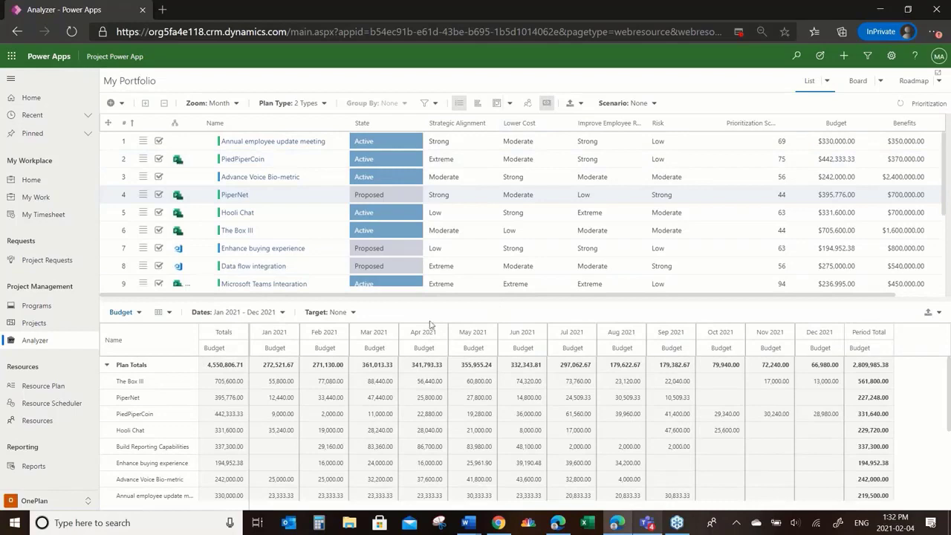
left_click(351, 312)
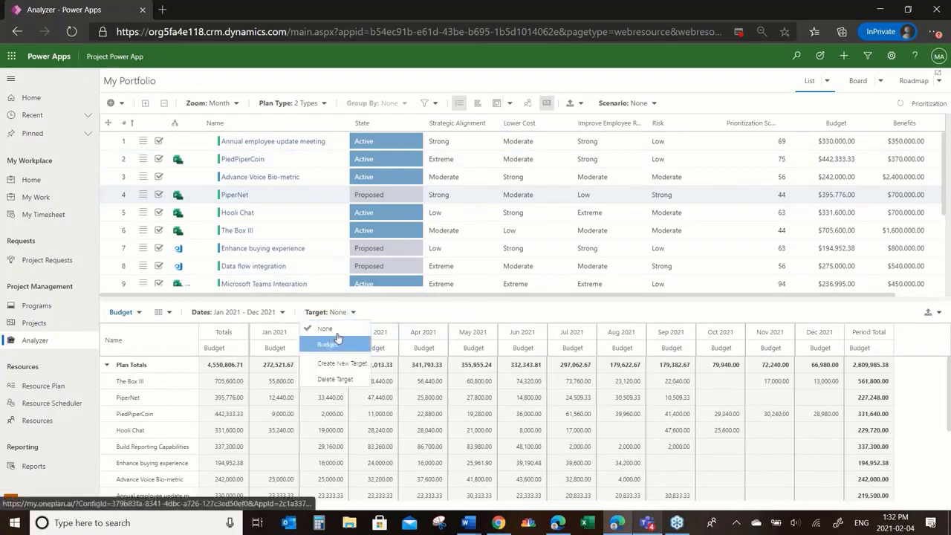
left_click(329, 345)
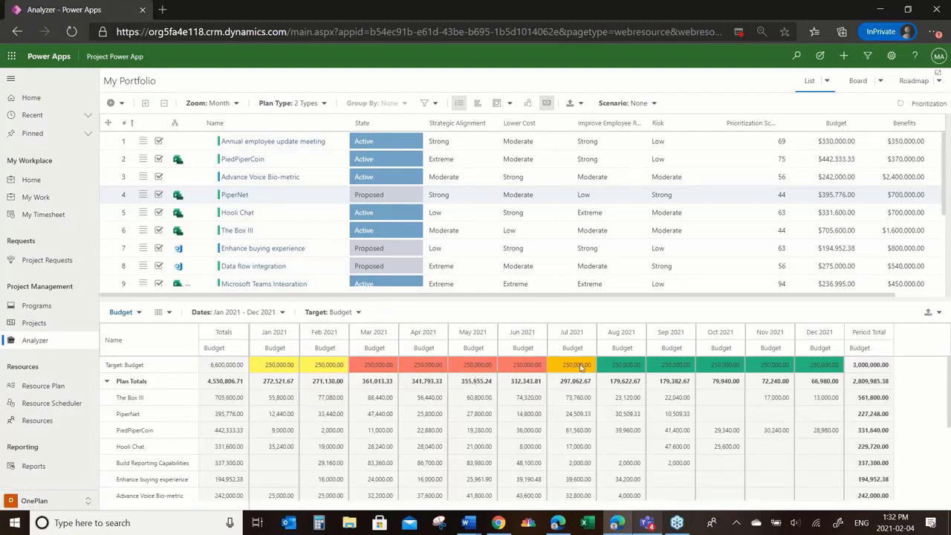
Exclude PiedPiperCoin Automation, Test CSA ex, New Product Launch, LL, Support Customers using Mobile and Build Reporting Capabilities from the budget model
scroll(263, 247, "down", 3)
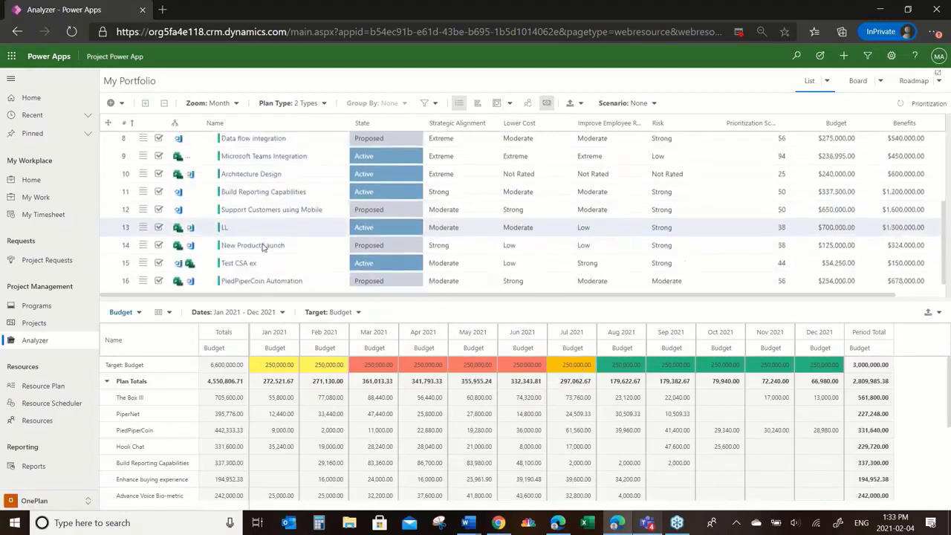
left_click(159, 259)
left_click(158, 242)
left_click(158, 224)
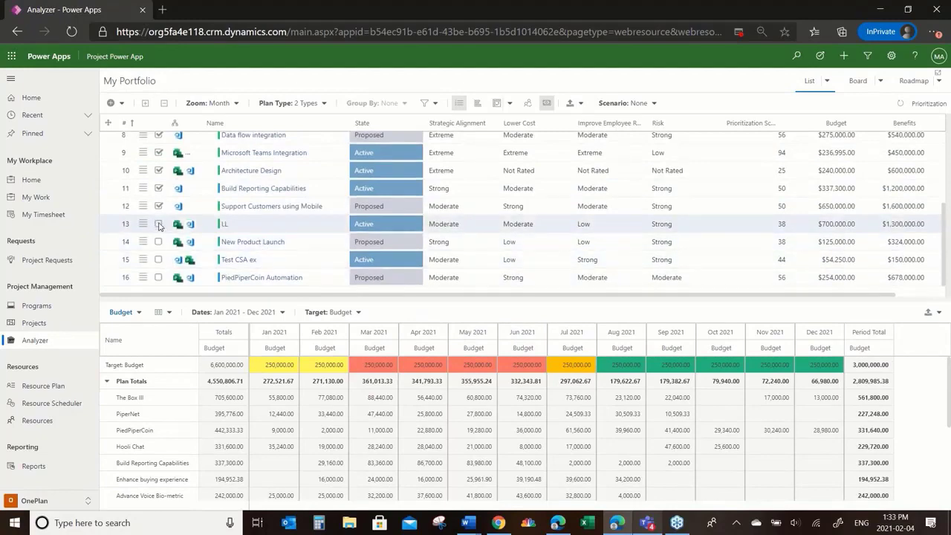
left_click(159, 207)
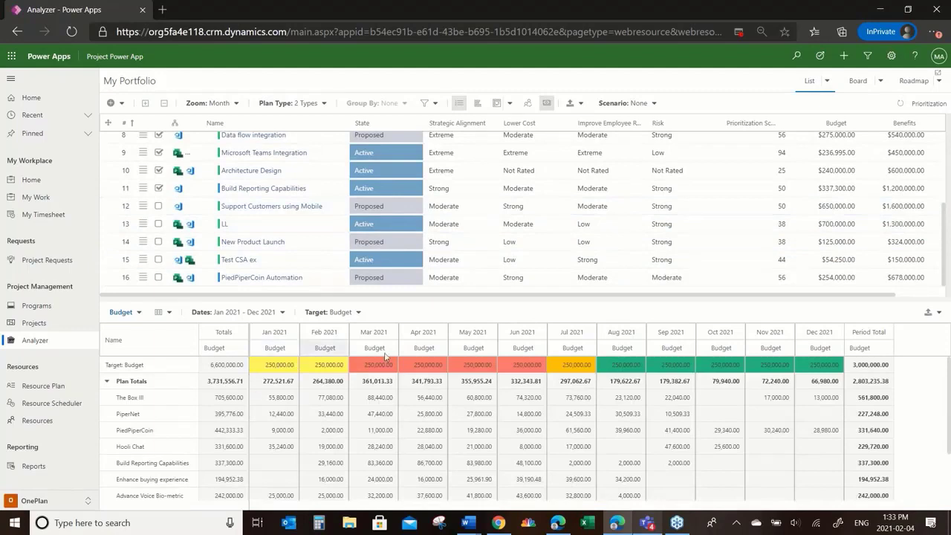
left_click(158, 188)
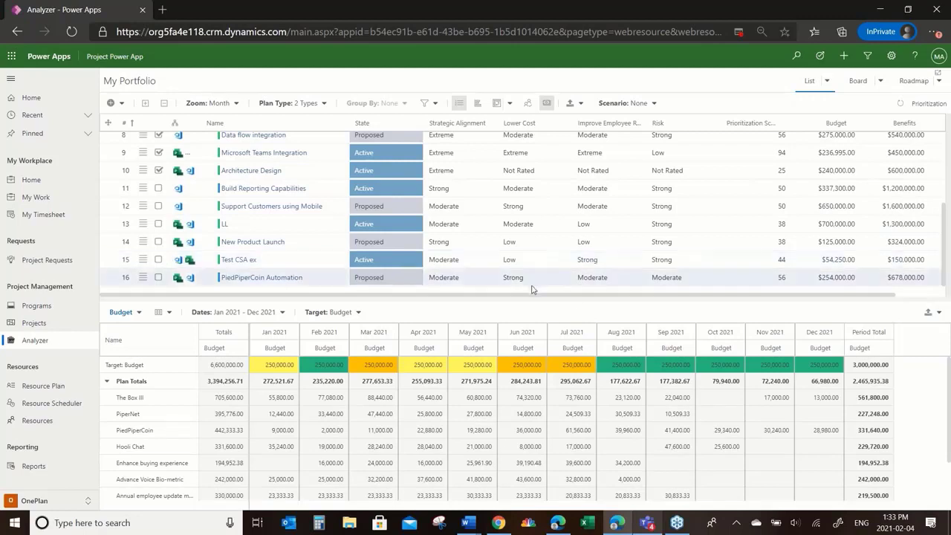
Display the portfolio's Gantt chart beside the list and set its time scale to Year
left_click(477, 104)
scroll(401, 249, "up", 3)
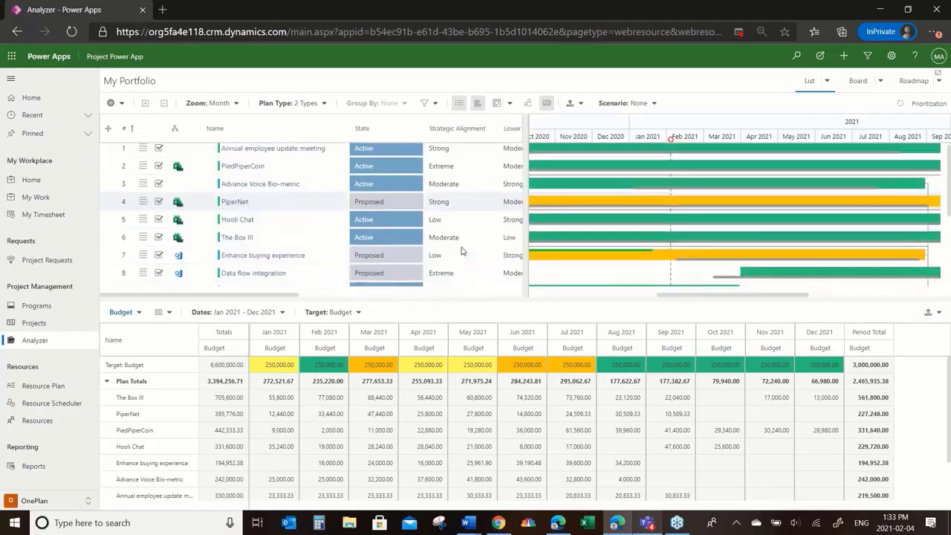
left_click(231, 102)
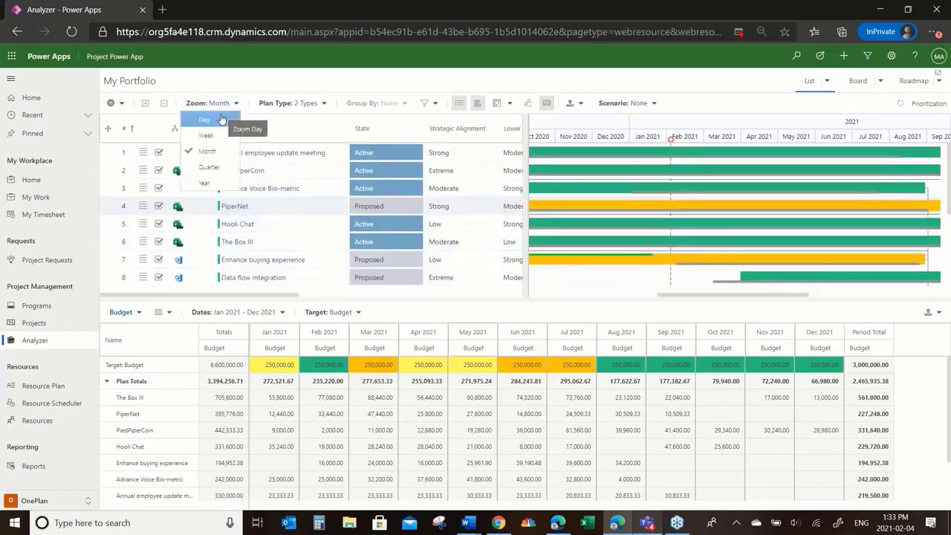
left_click(208, 182)
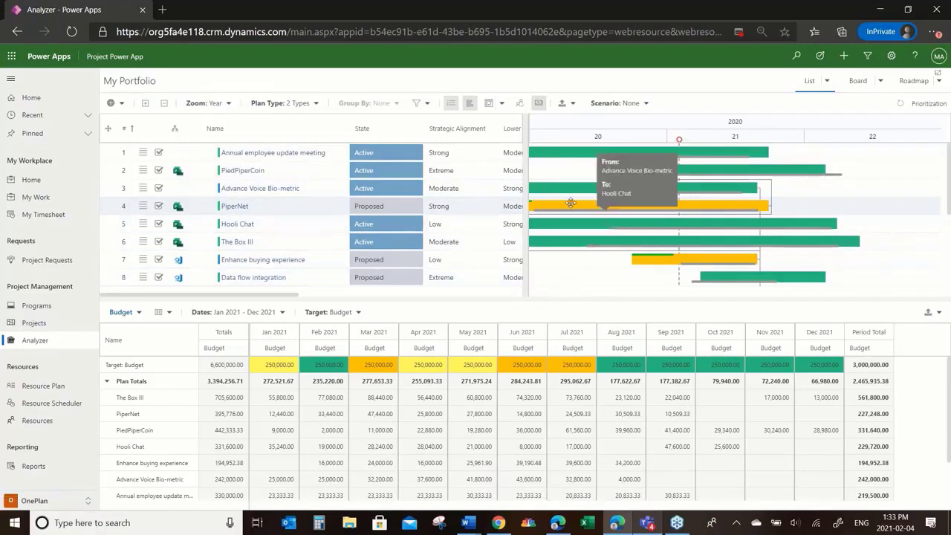
Shift the PiperNet and Enhance buying experience schedules forward by about one year each, and view the scenario options
left_click_drag(576, 206, 748, 206)
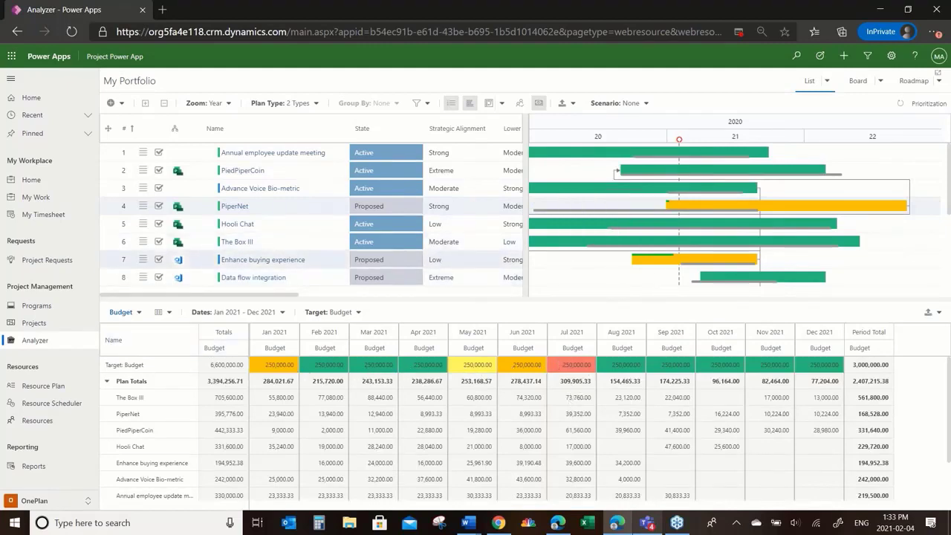
left_click_drag(691, 263, 841, 263)
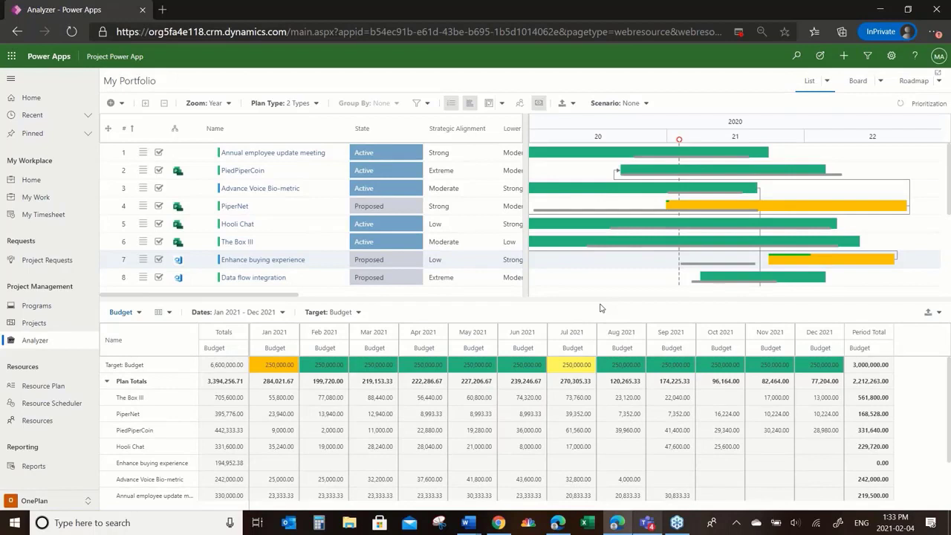
left_click(645, 105)
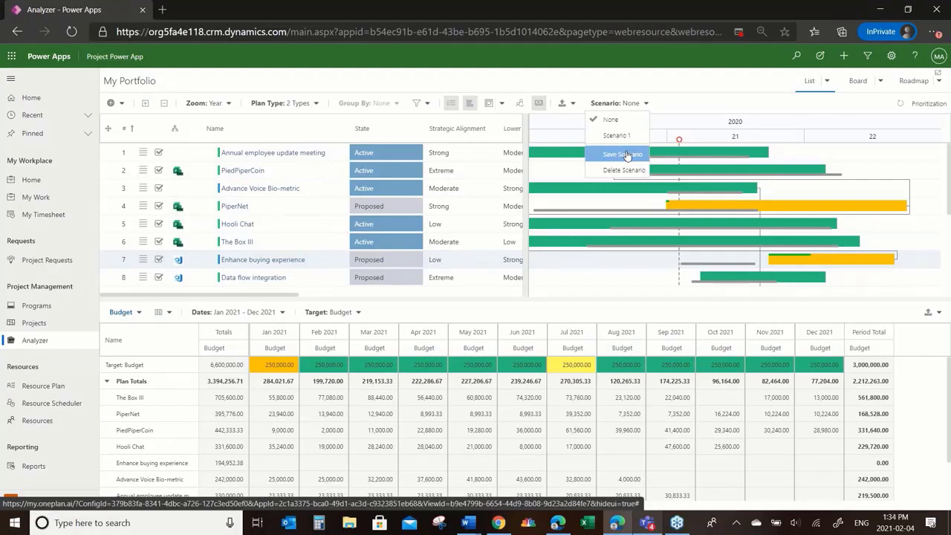
left_click(620, 84)
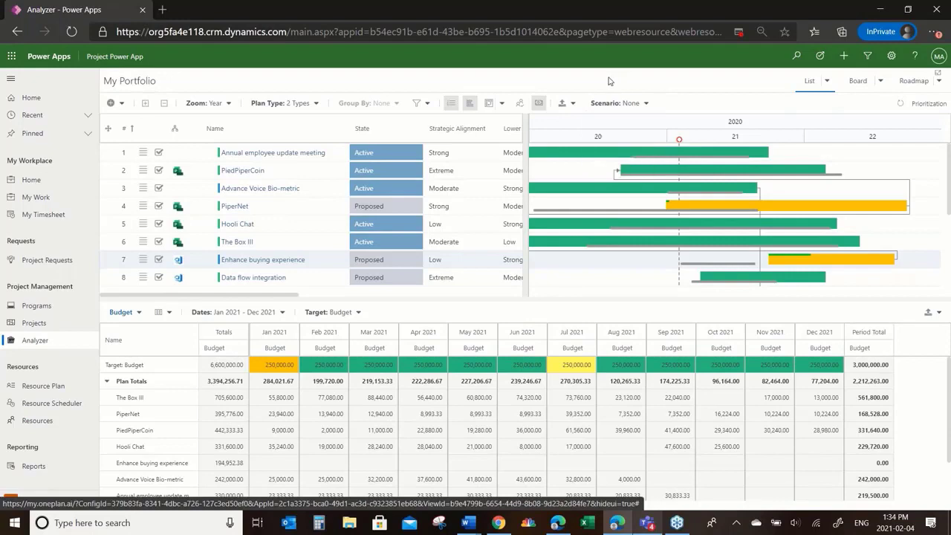
Show resource availability in committed hours below the portfolio and examine the overallocated months
left_click(520, 105)
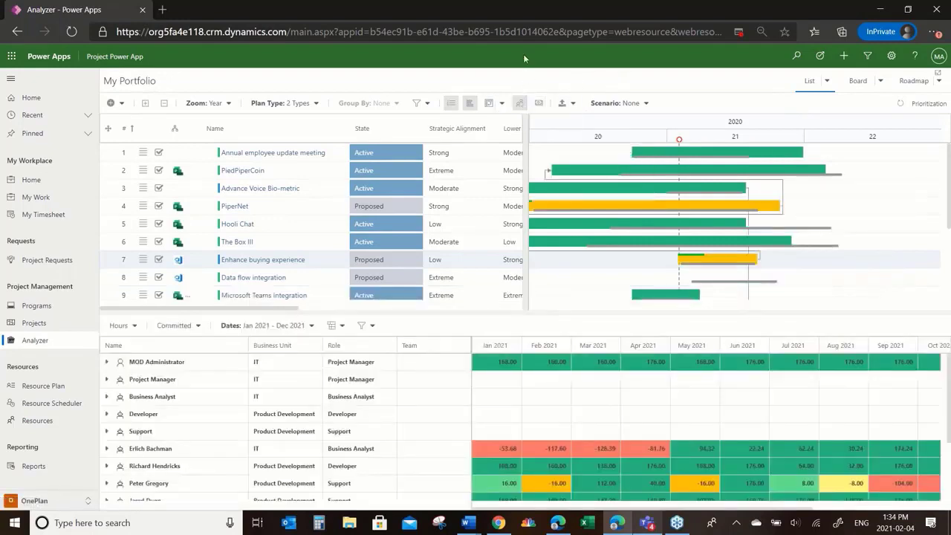
scroll(516, 414, "down", 5)
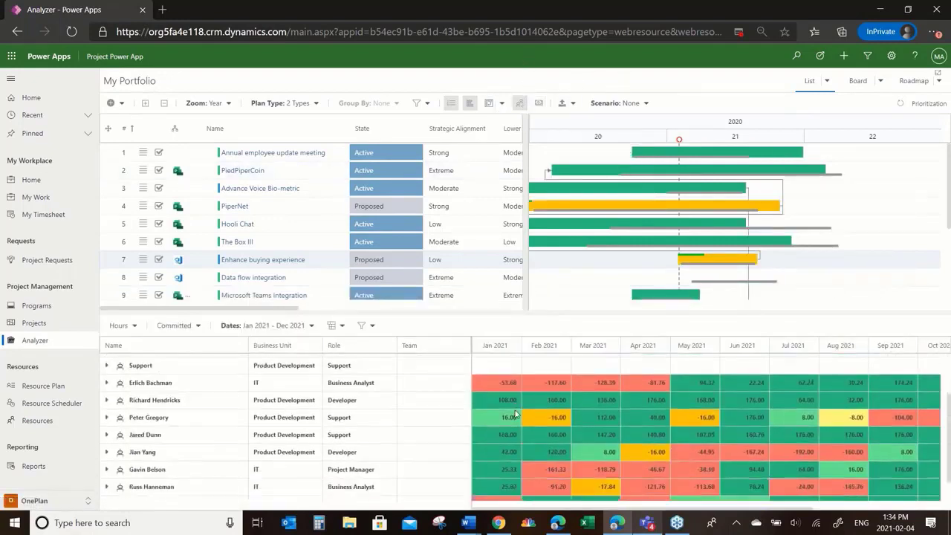
scroll(516, 414, "up", 1)
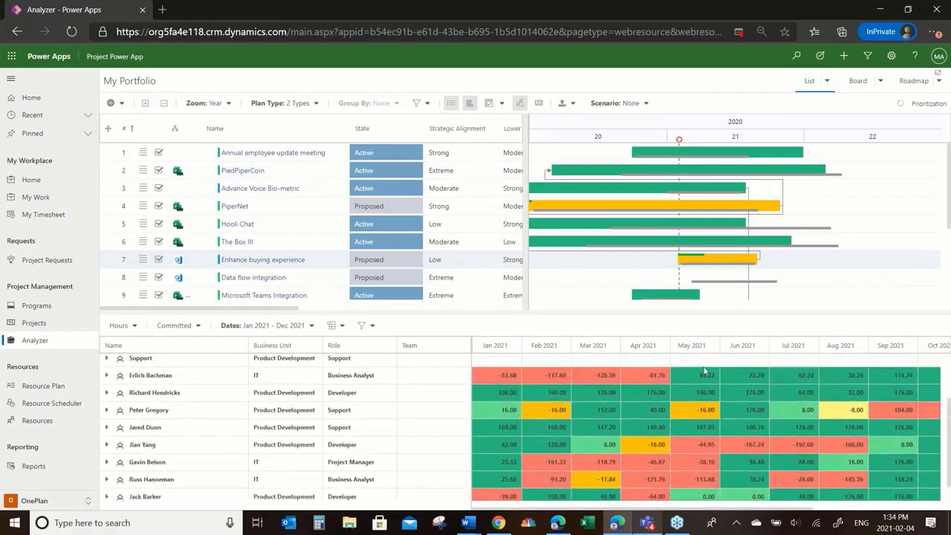
Shift Enhance buying experience forward by about one year and PiperNet by about two years, and check the effect on resource availability
left_click_drag(724, 260, 865, 269)
scroll(614, 399, "down", 5)
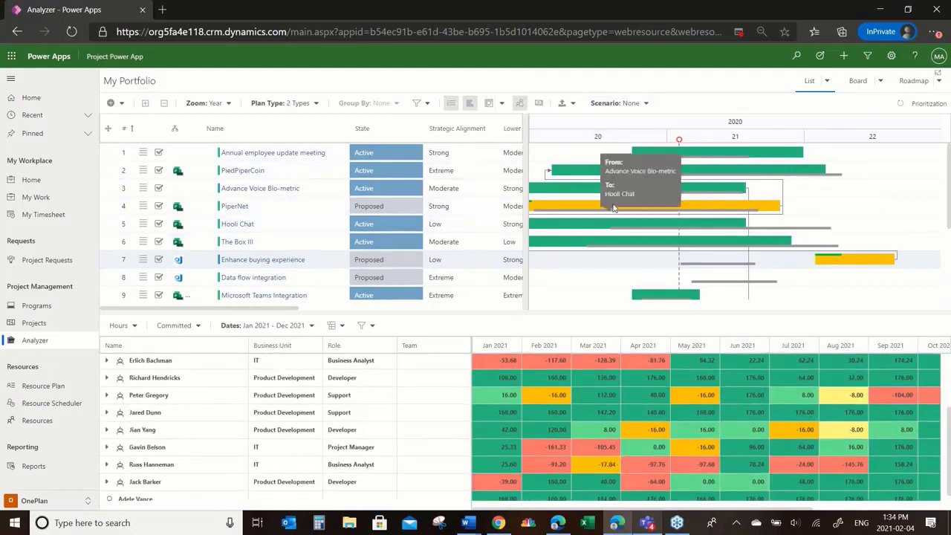
left_click_drag(588, 204, 862, 195)
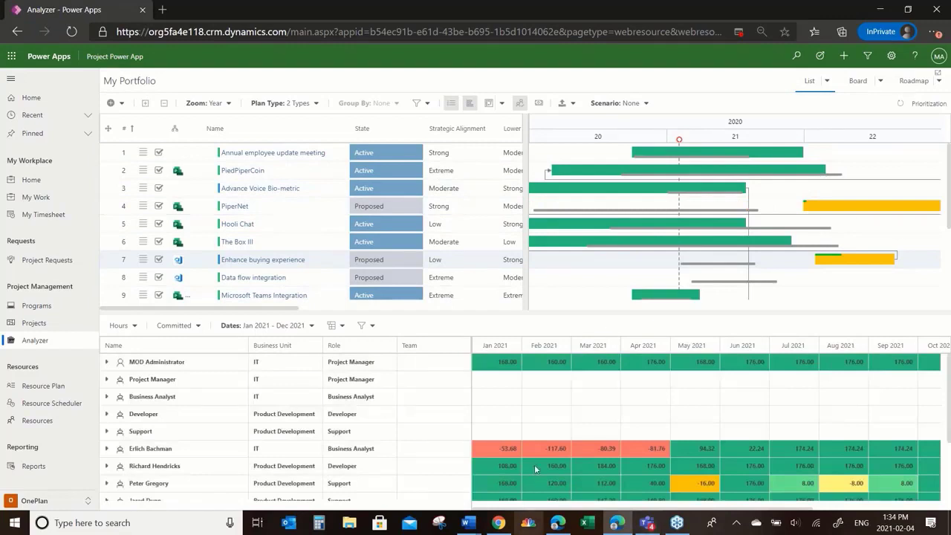
scroll(534, 464, "down", 3)
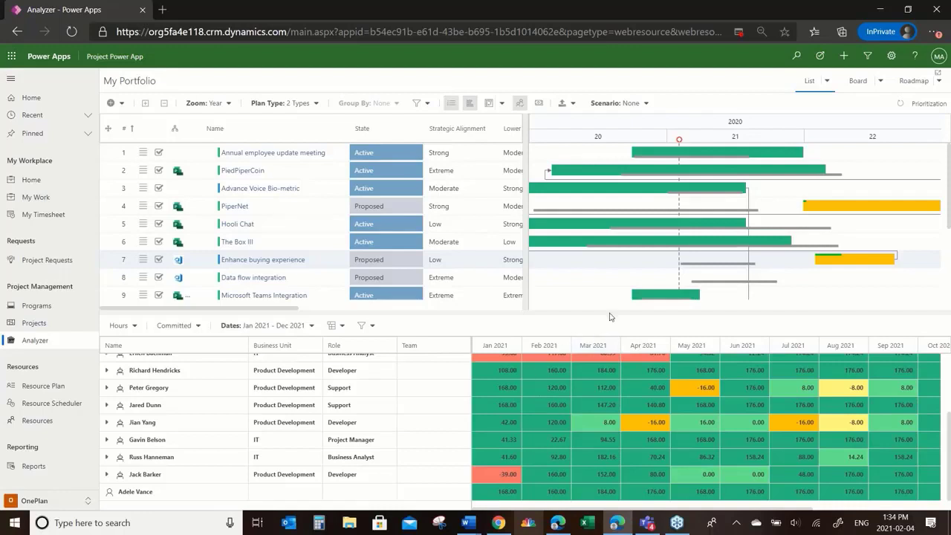
Show the portfolio as a board using the Strategic Alignment by Goals layout
left_click(856, 81)
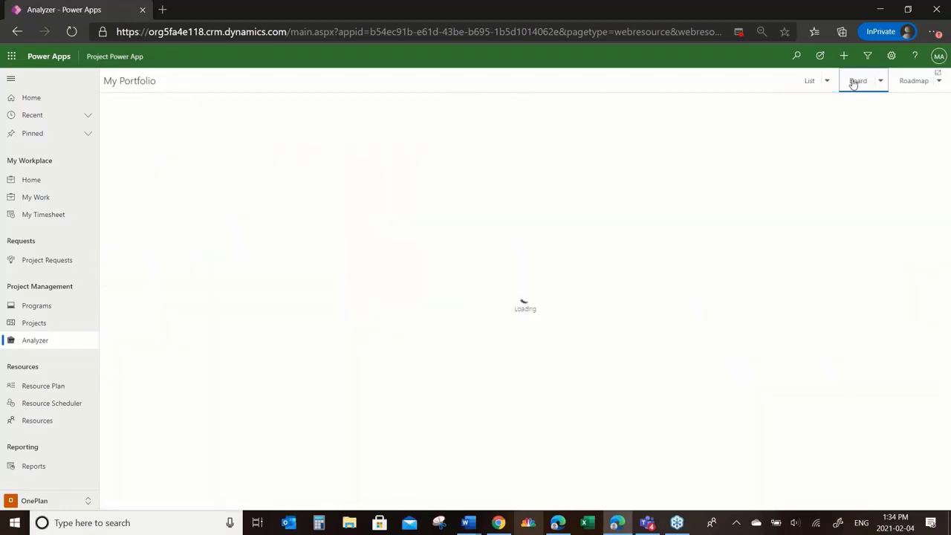
left_click(879, 81)
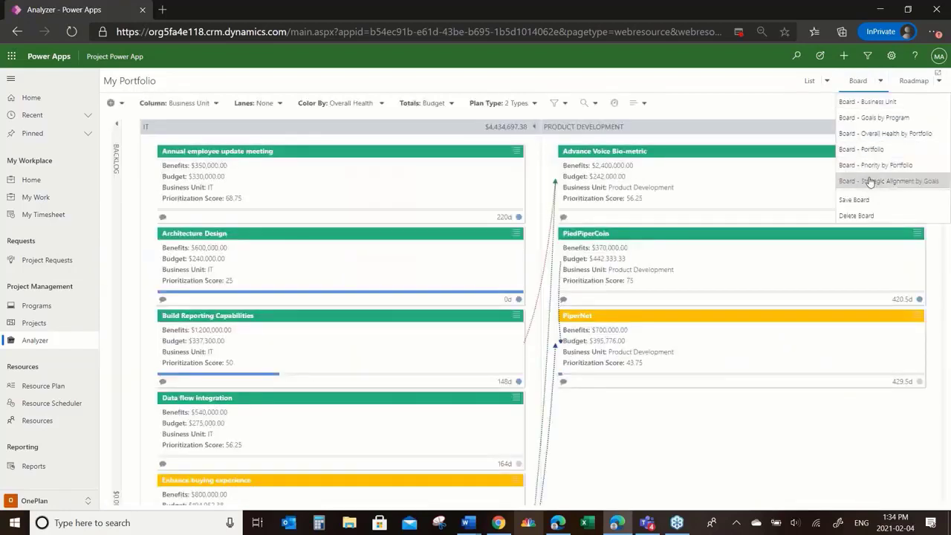
left_click(870, 181)
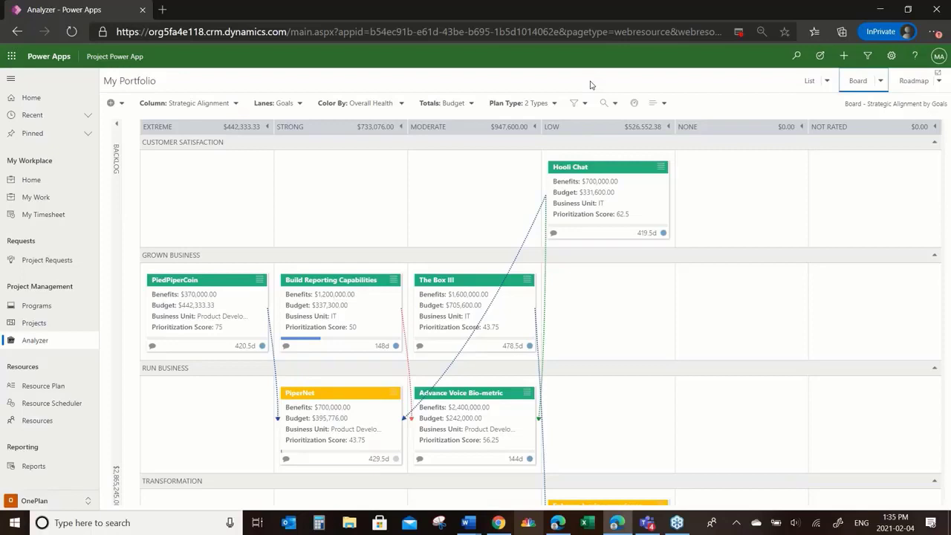
View the dependencies of the Hooli Chat card and close the list unchanged
left_click(661, 167)
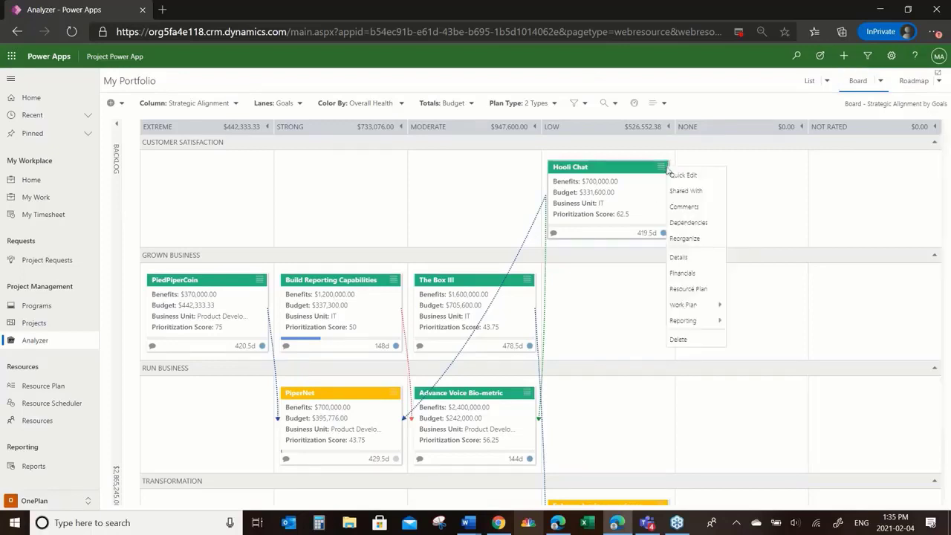
left_click(702, 220)
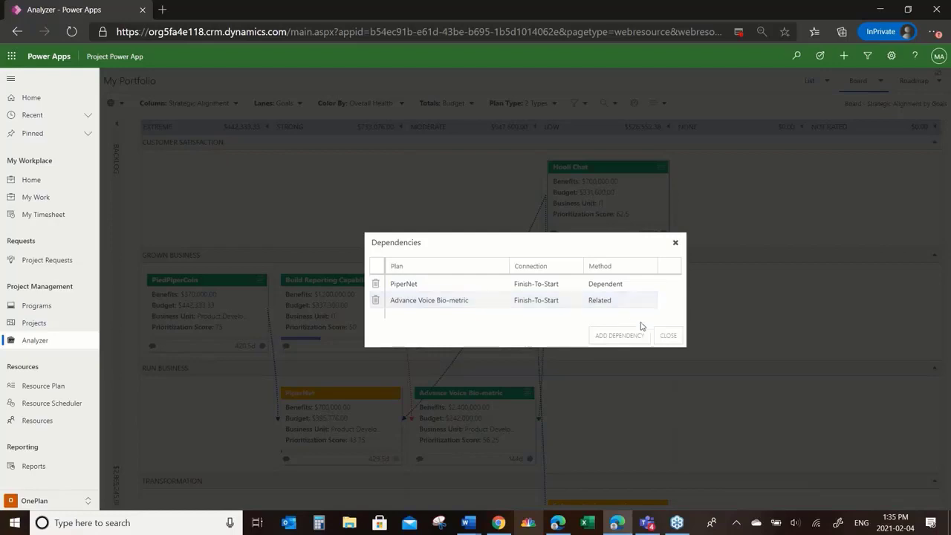
left_click(669, 336)
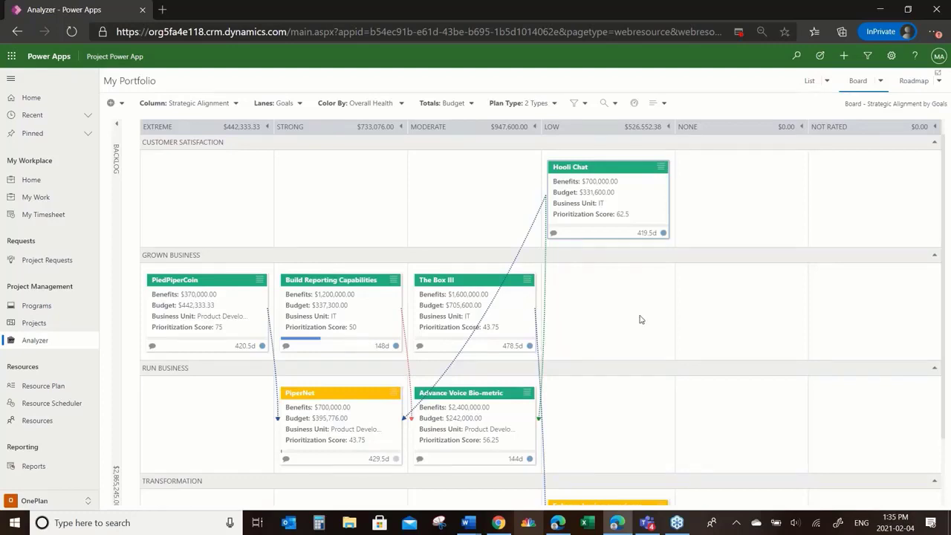
Switch the portfolio board to the Goals by Program layout
left_click(881, 82)
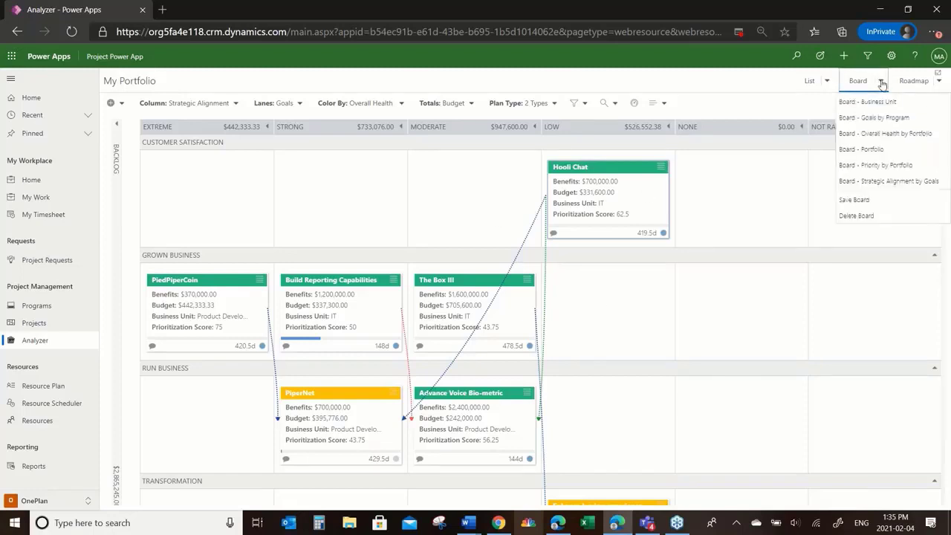
left_click(872, 119)
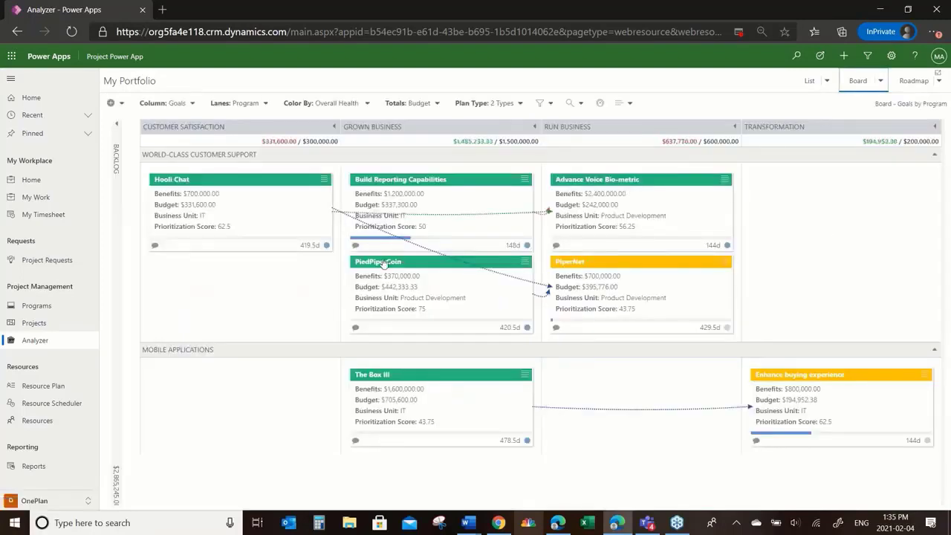
mouse_move(383, 263)
Expand the backlog, try Architecture Design under Customer Satisfaction in World-Class Customer Support, and return it to the backlog
left_click(117, 125)
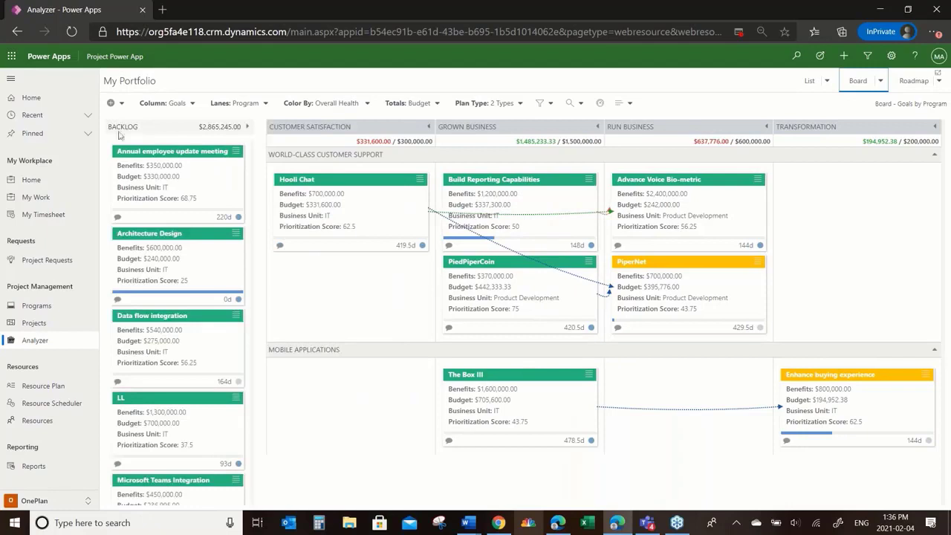
left_click_drag(181, 265, 350, 288)
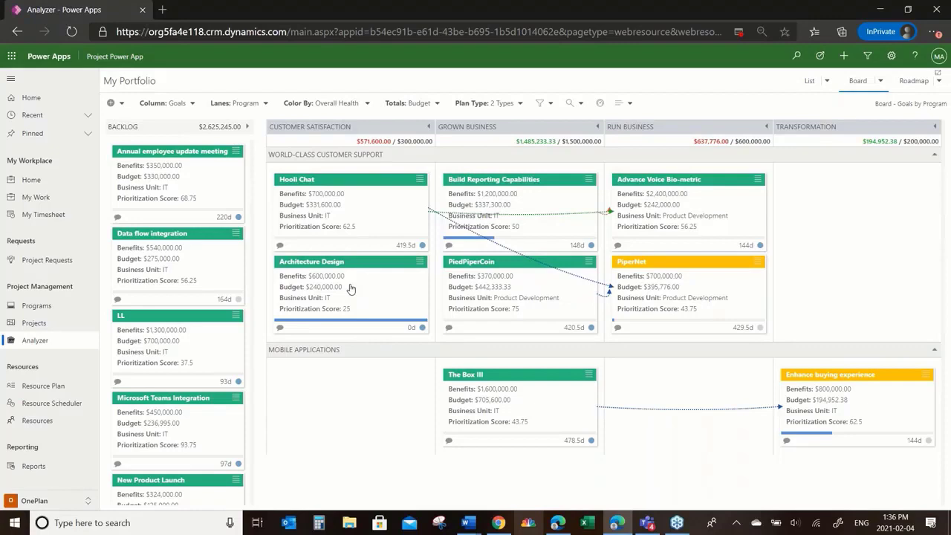
left_click_drag(351, 289, 178, 338)
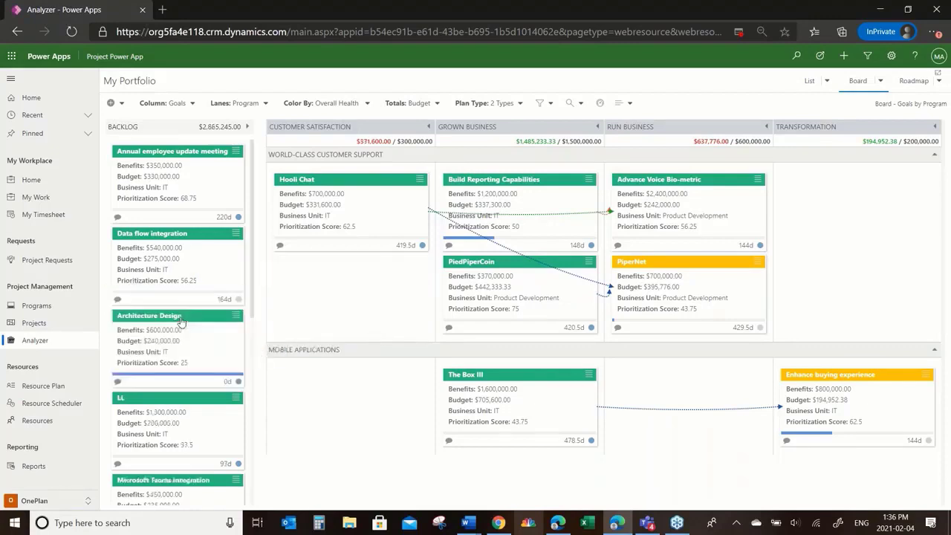
Show the portfolio as a roadmap grouped by business unit
left_click(914, 81)
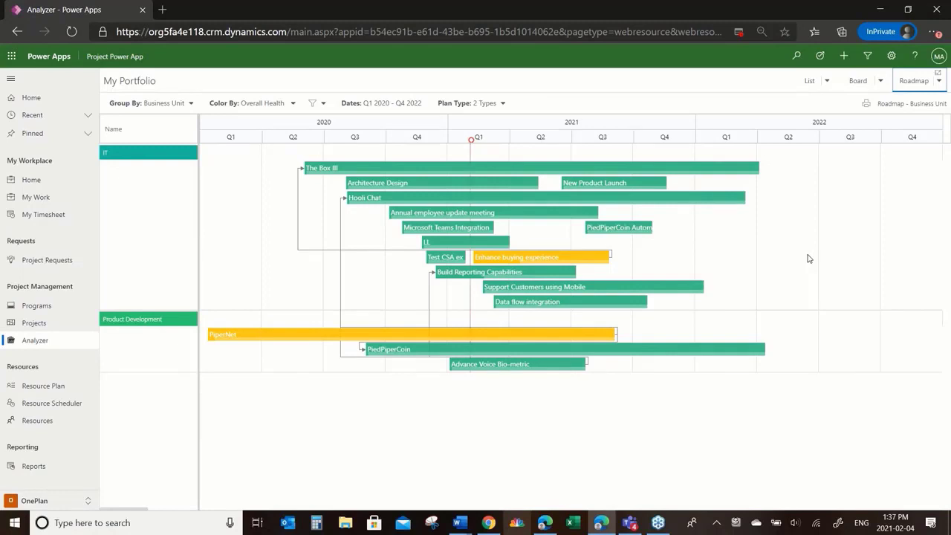
Open the Resource Plan, hide the resource availability section, and expand the project assignments of the fifth resource, an IT project manager
left_click(41, 388)
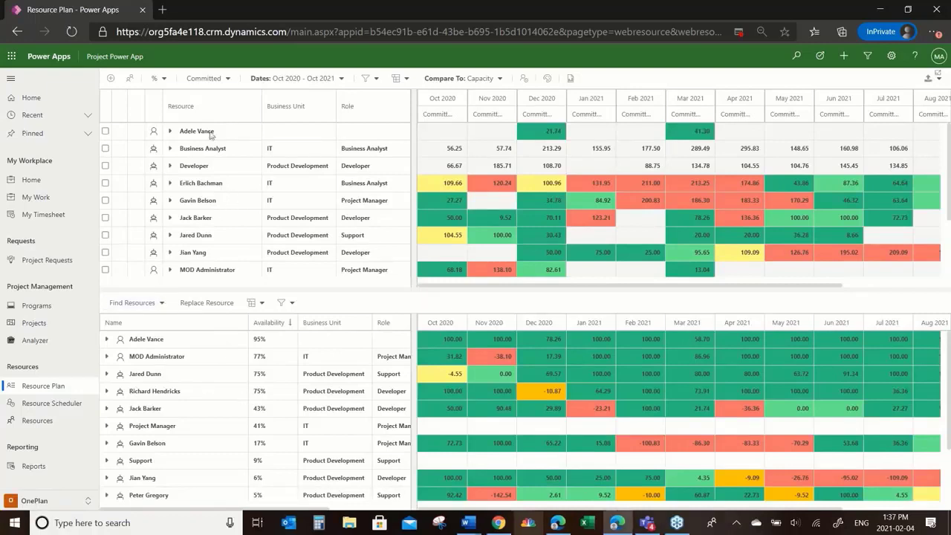
left_click(129, 78)
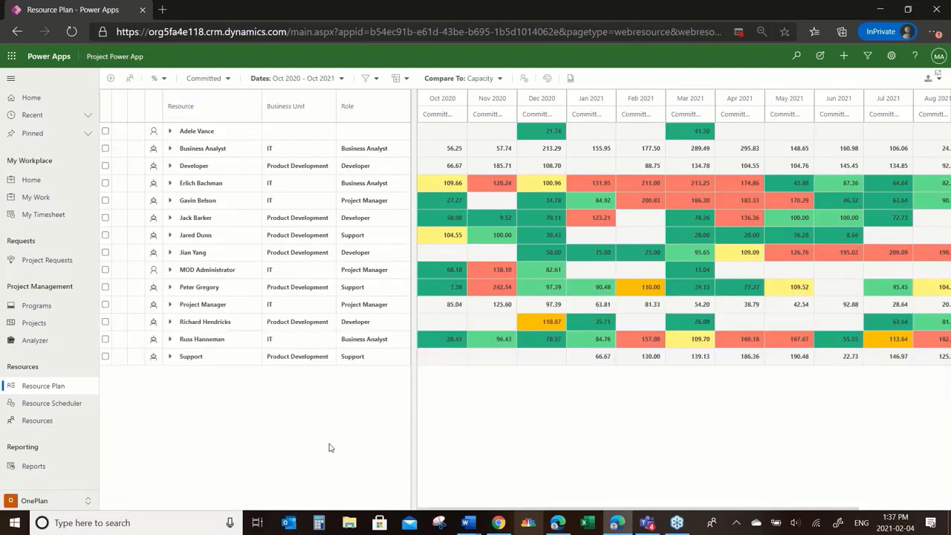
left_click(169, 200)
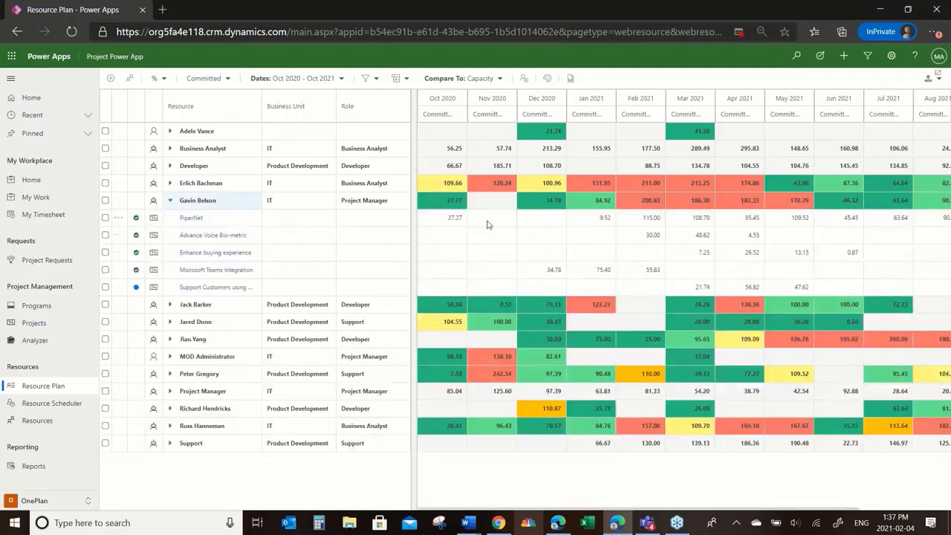
Expand the generic Project Manager resource's assignments and select its Annual employee update project
left_click(170, 390)
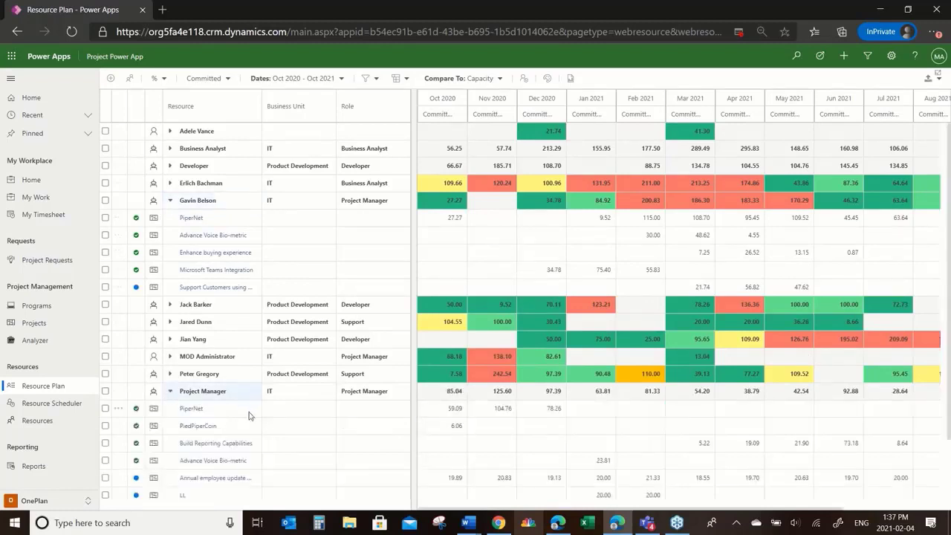
scroll(251, 414, "down", 1)
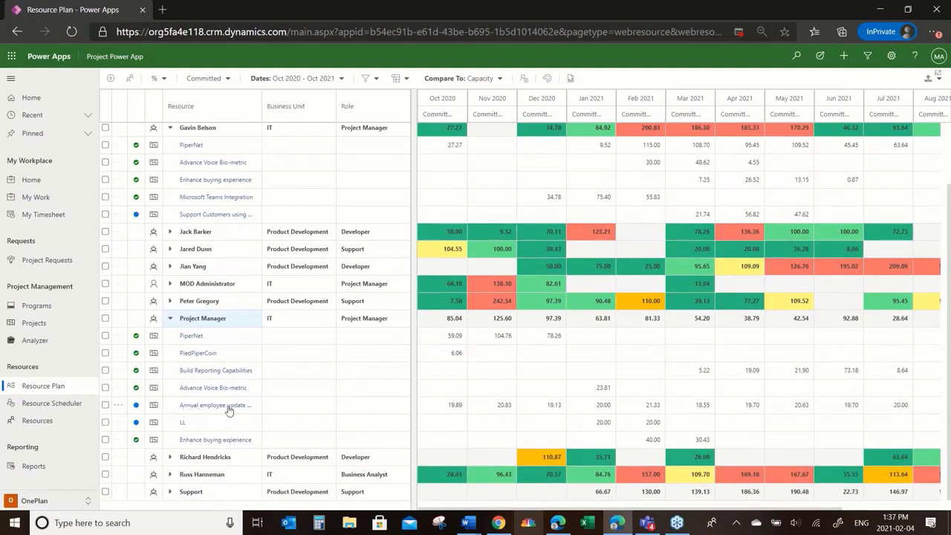
left_click(106, 405)
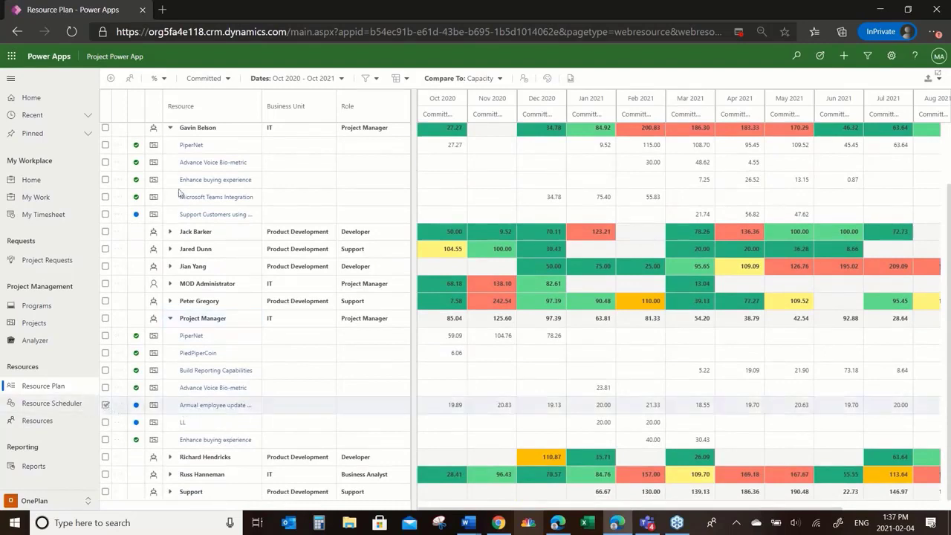
Show the resource availability section and find candidates for the selected assignment, narrowing the list to IT project managers
left_click(129, 78)
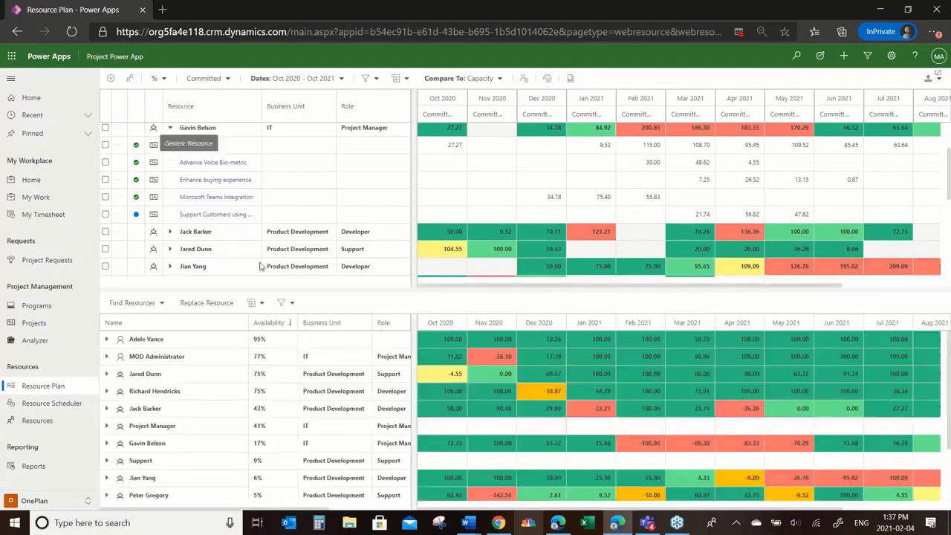
scroll(260, 265, "down", 5)
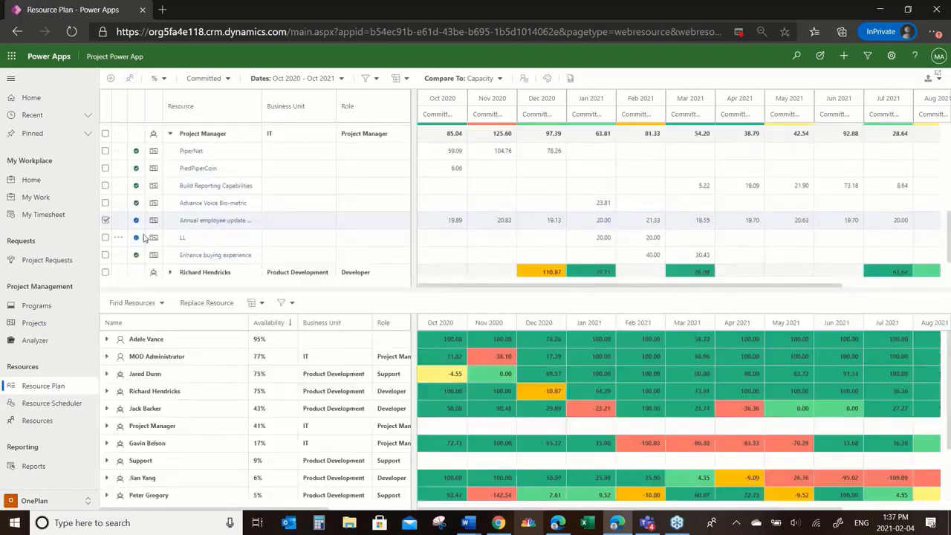
left_click(161, 303)
left_click(146, 322)
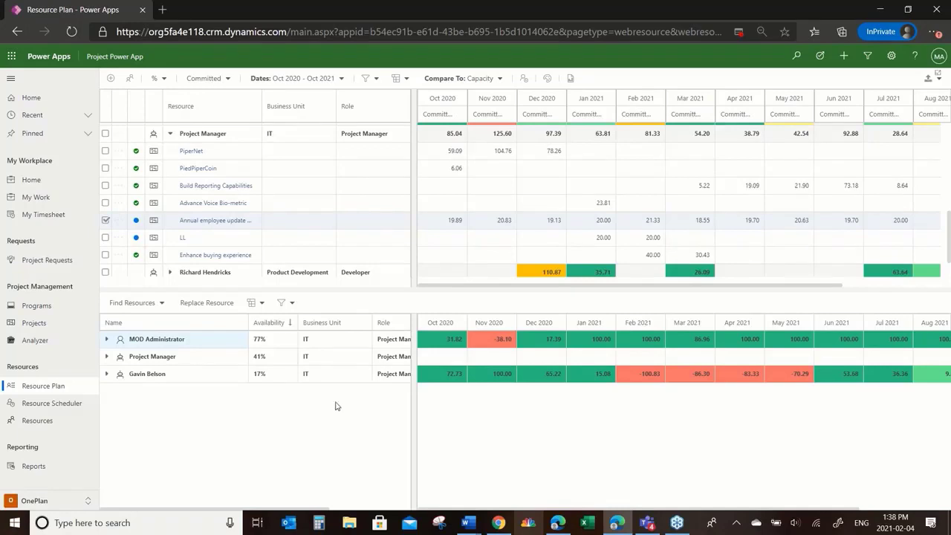
Open My Work and set the PiperNet task Organize Project Resources to 100% done
left_click(42, 197)
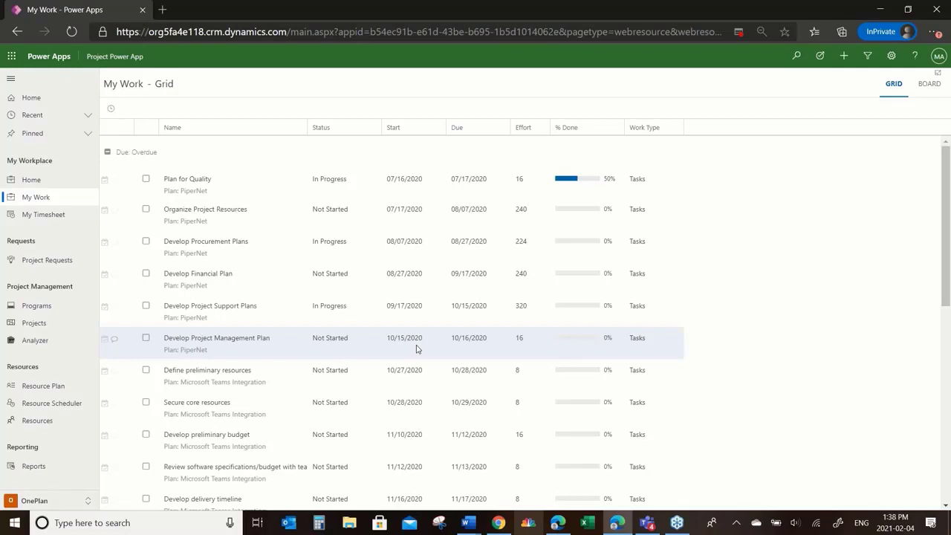
left_click(578, 215)
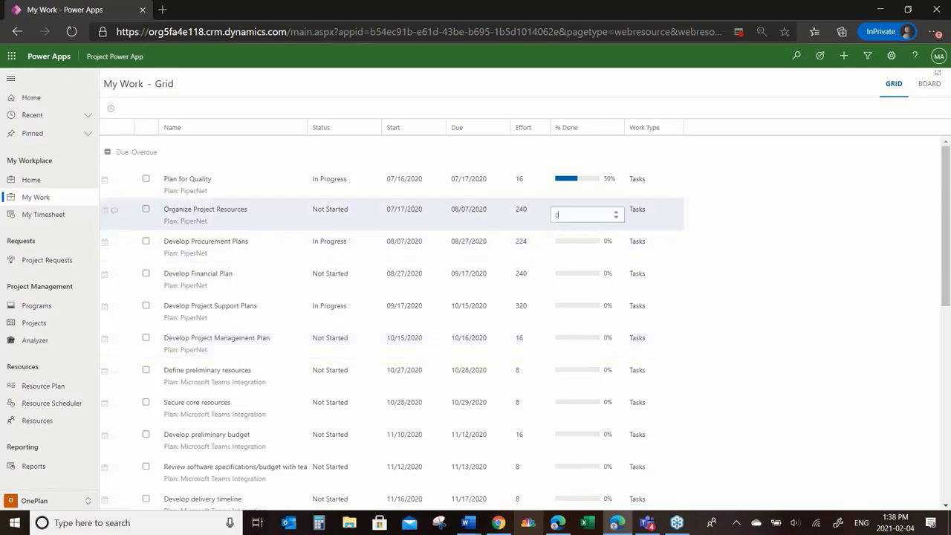
type("100")
key("Return")
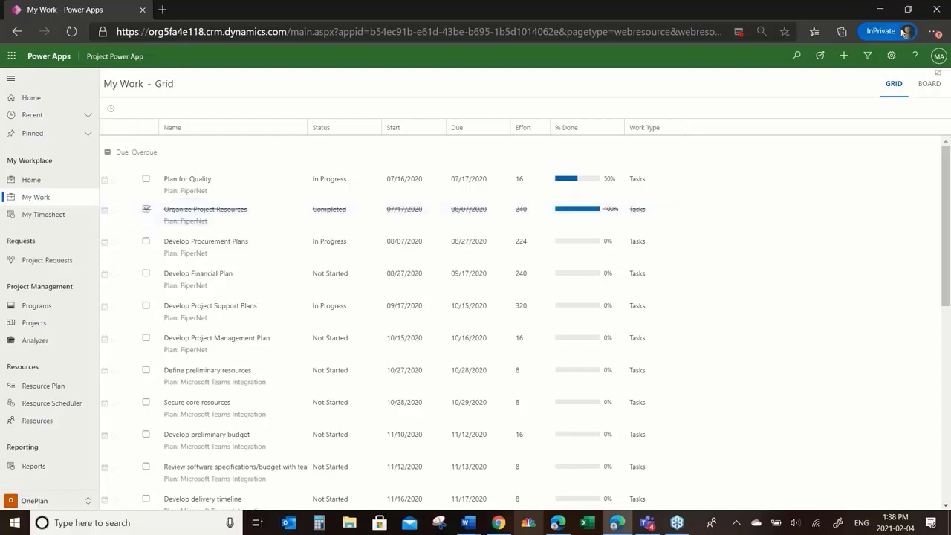
Show My Work as a board and move the LL plan's Obtain approval to proceed task from Not Started to Deferred
left_click(929, 83)
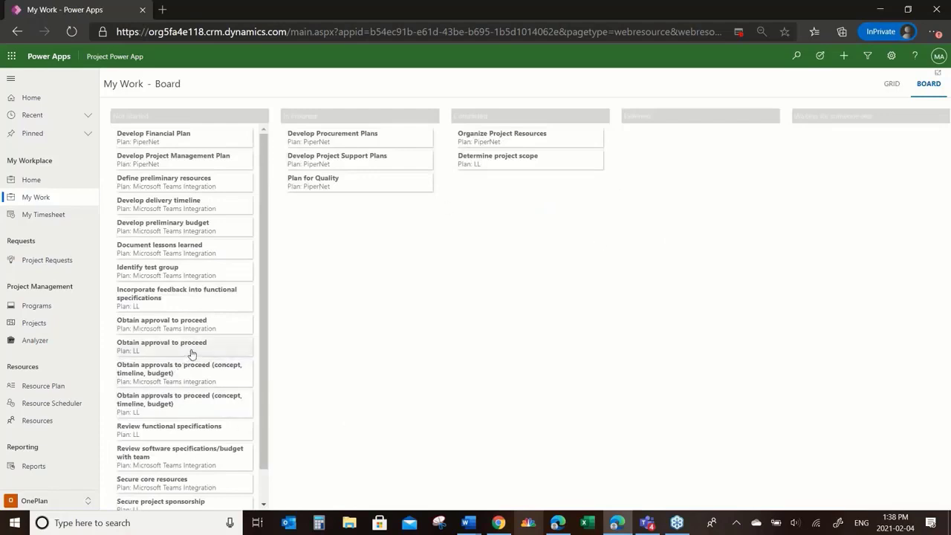
left_click_drag(191, 349, 713, 141)
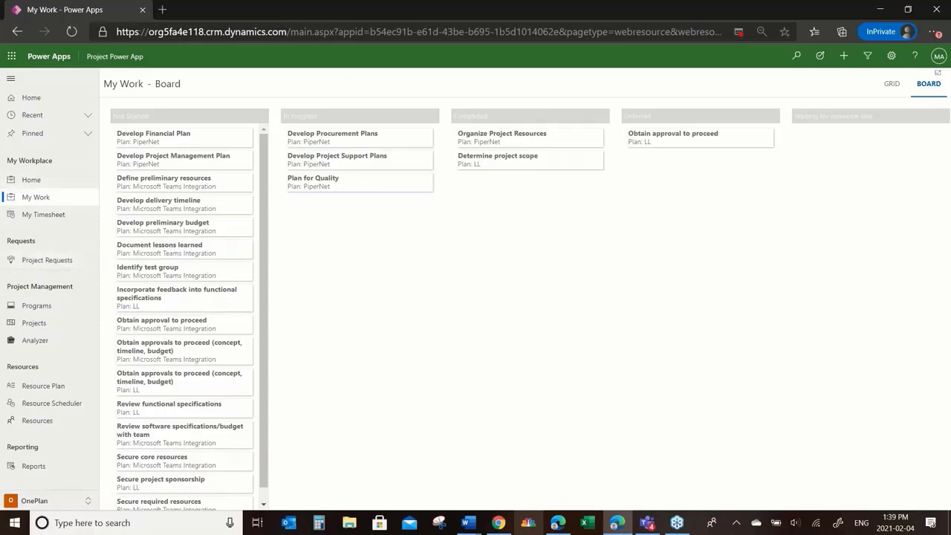
Open My Timesheet in the My Workplace area
left_click(53, 217)
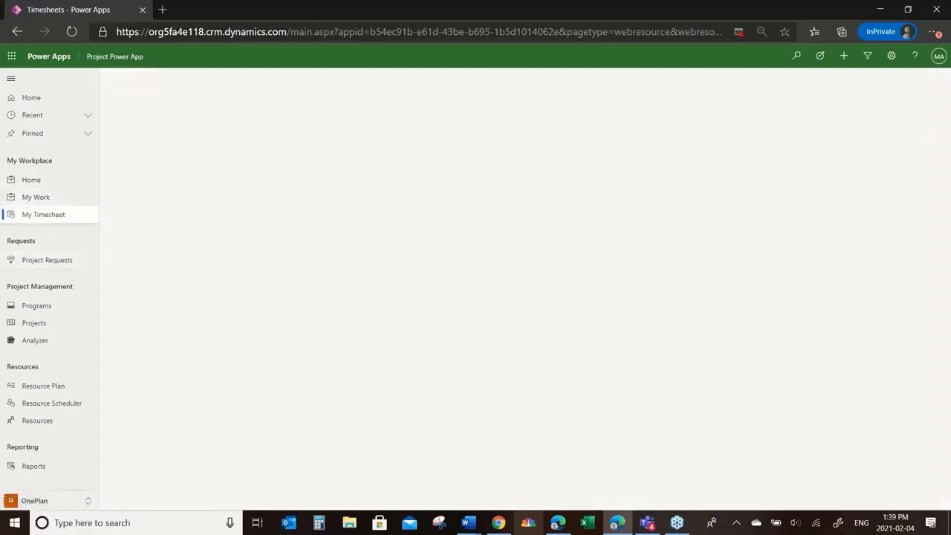